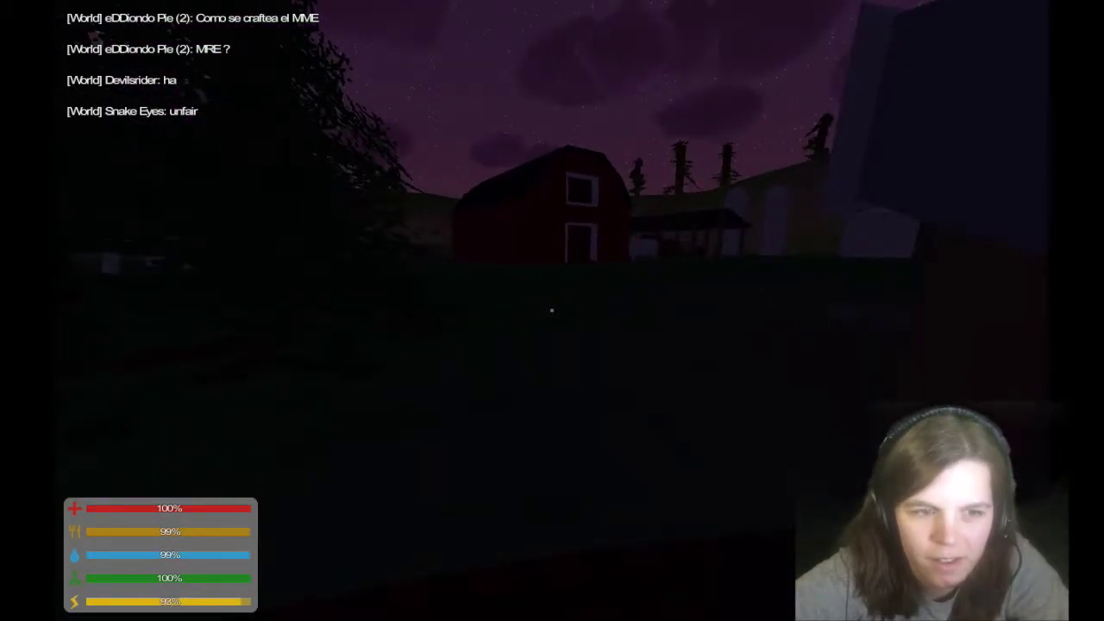
- Check your position on the world map, then sprint across the dark field
key("m")
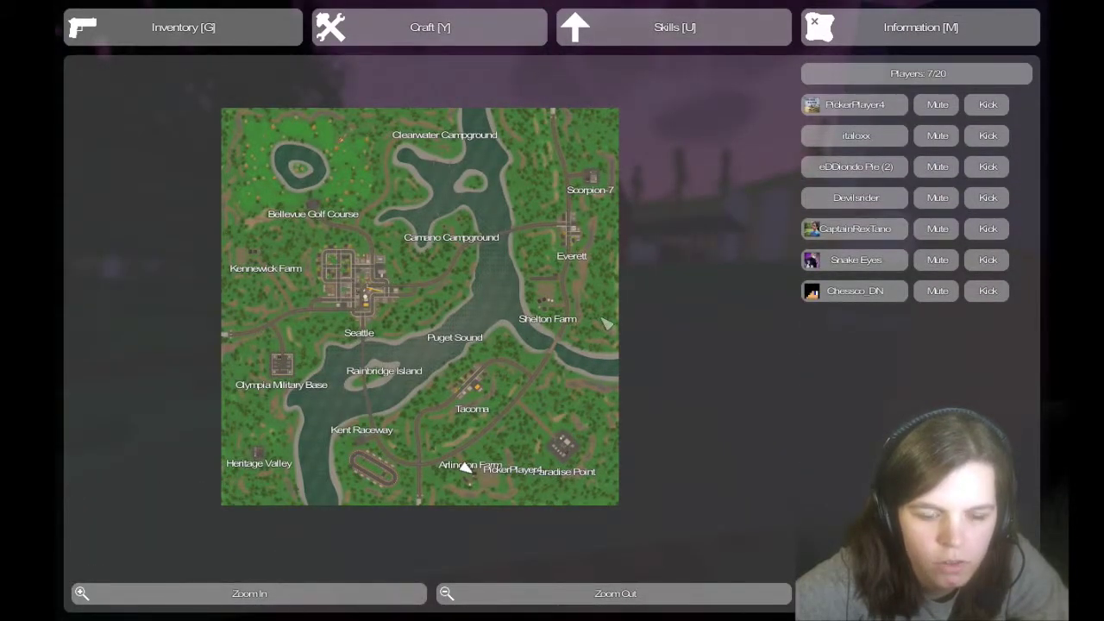
key("m")
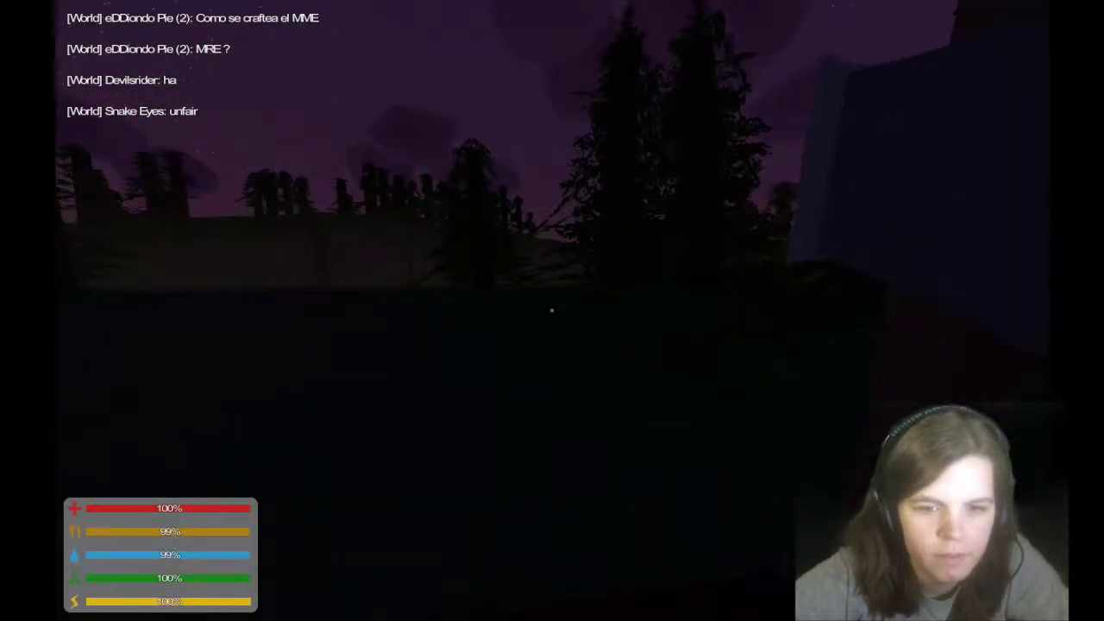
key("shift+w")
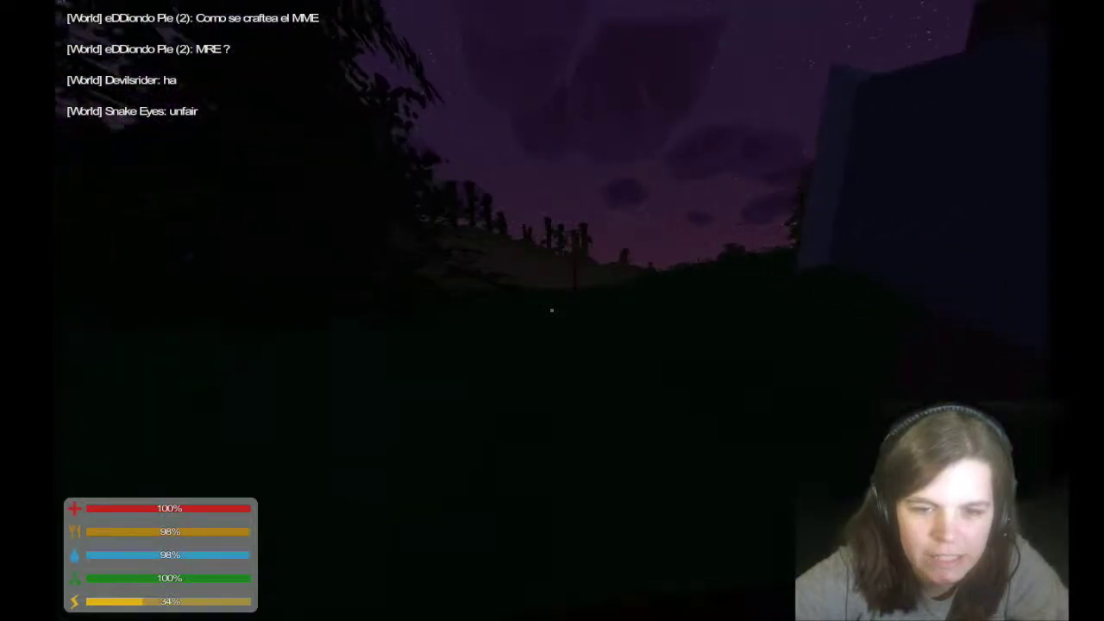
key("shift+w")
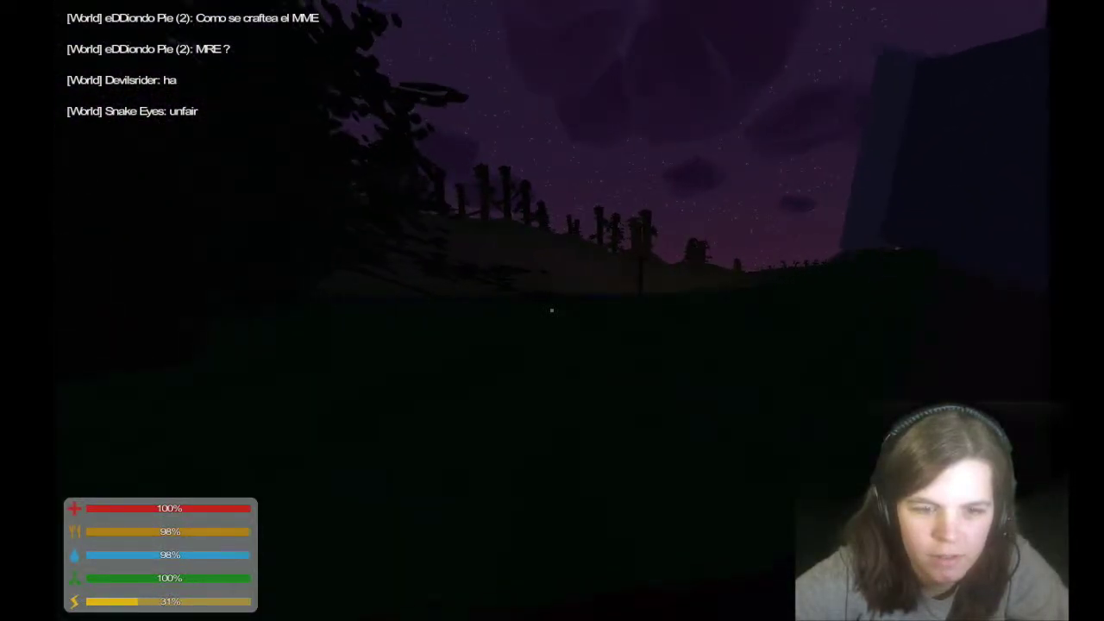
- Review the crafting blueprints and carried bow and hatchet, turning the character preview
key("m")
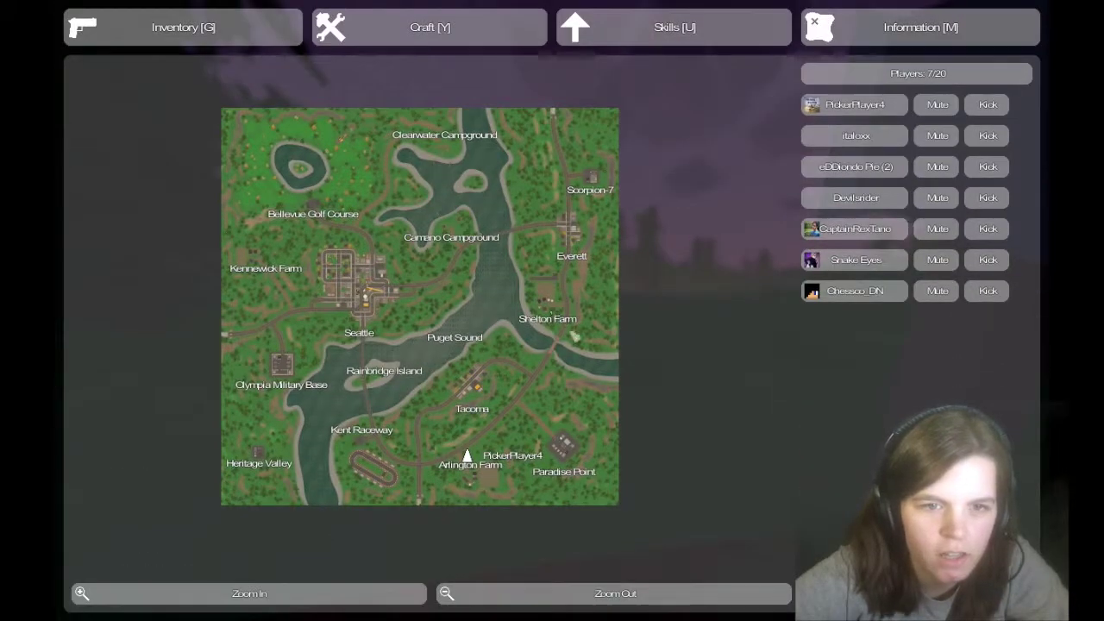
left_click(330, 37)
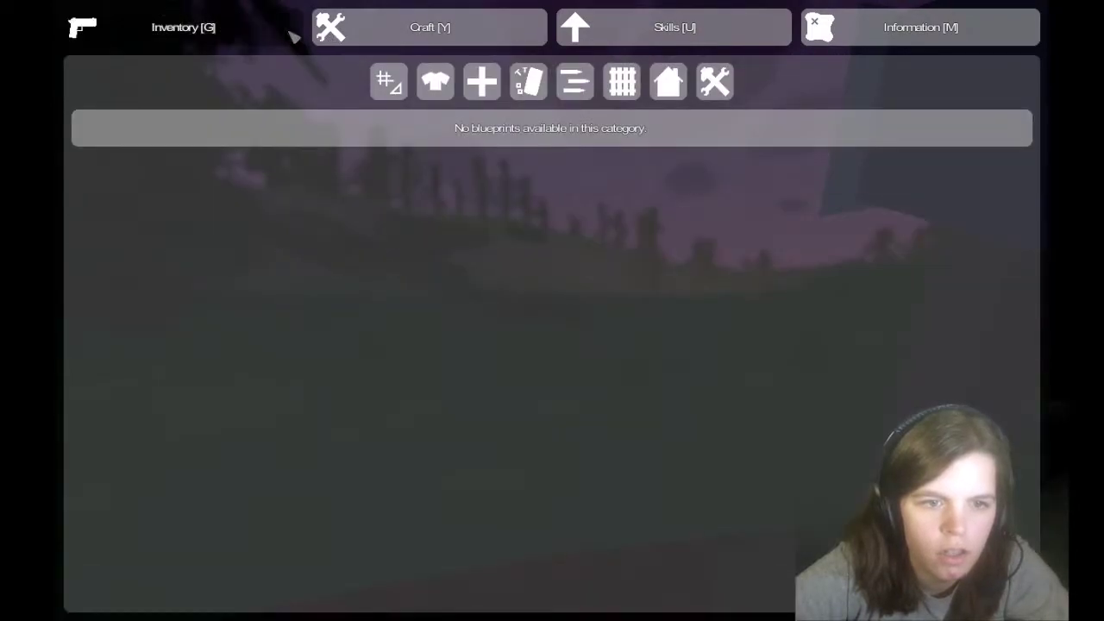
left_click(293, 36)
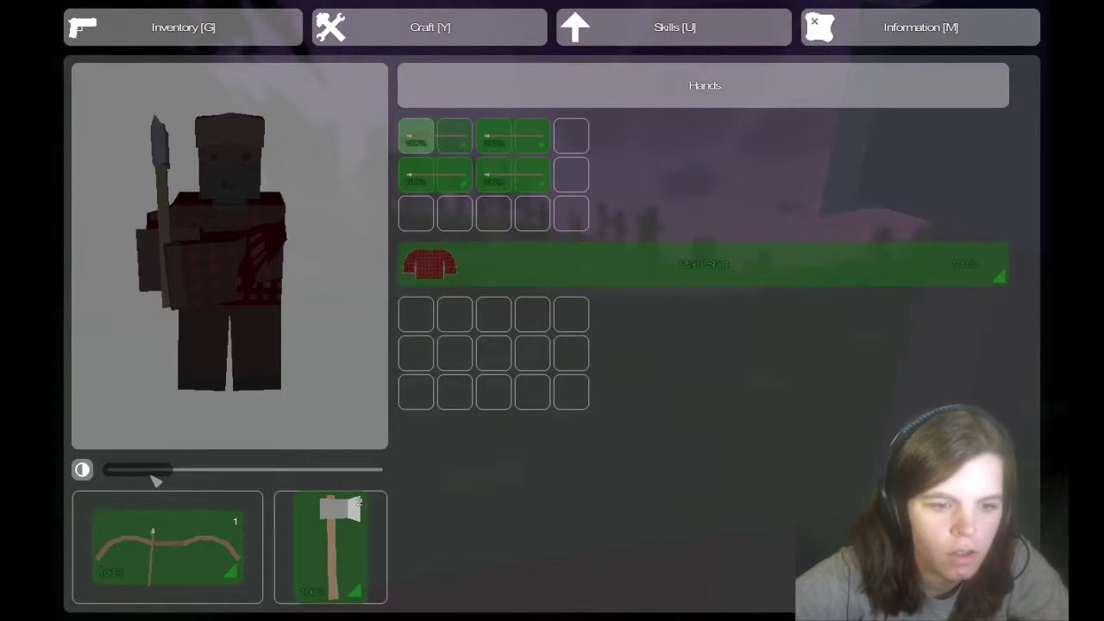
left_click_drag(156, 472, 291, 472)
left_click_drag(362, 468, 185, 469)
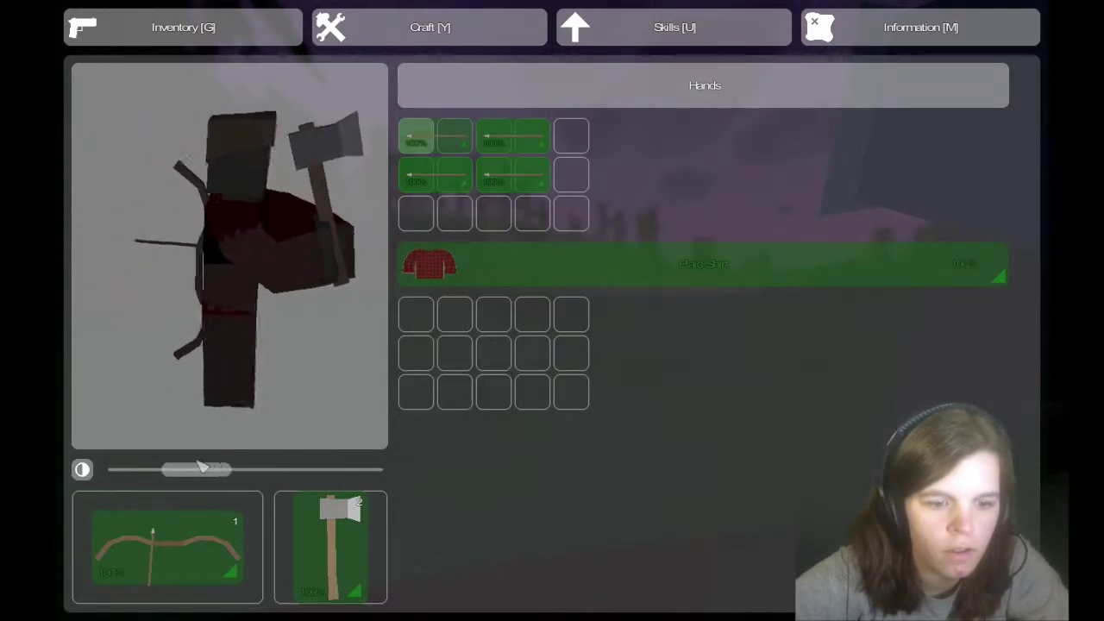
- Bring up the map with the player list, then close it and look around
key("g")
key("m")
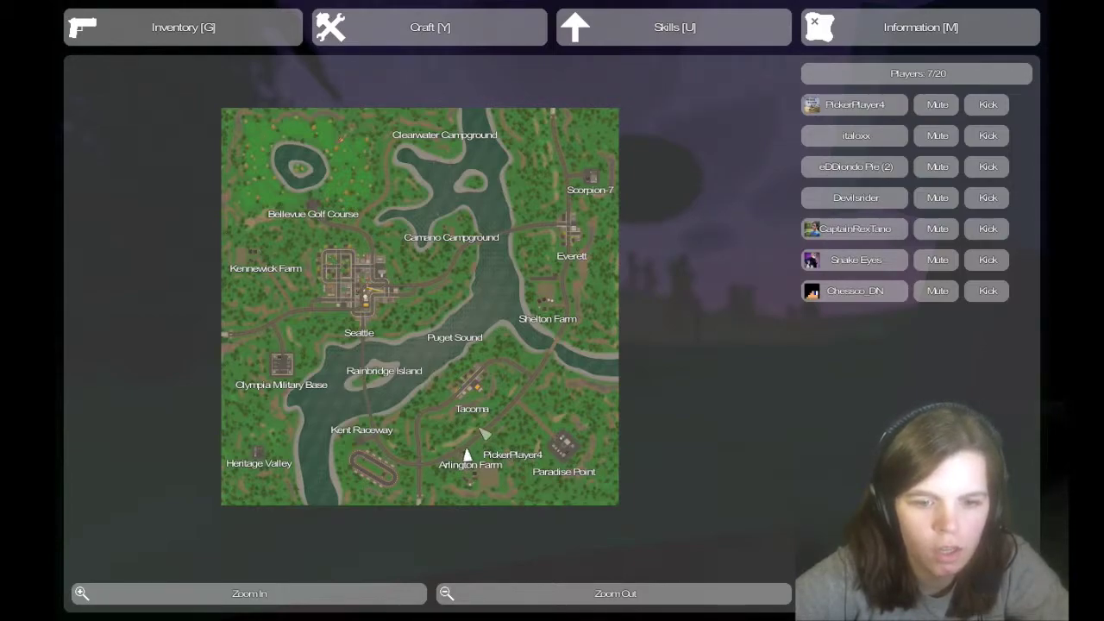
key("Escape")
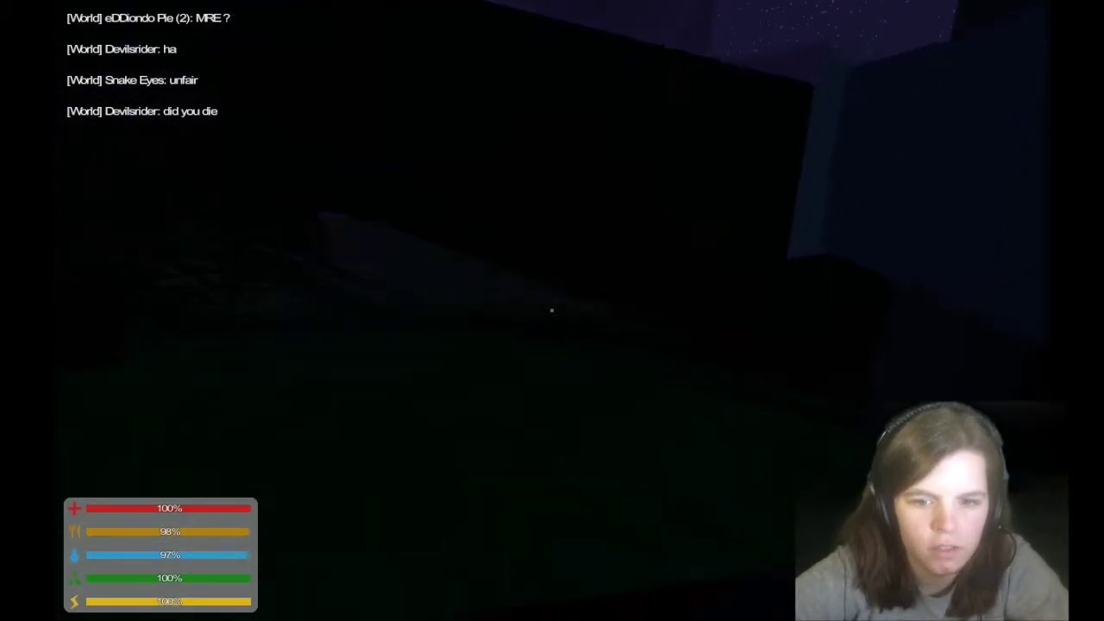
- Check your location on the map twice, then sprint into the night landscape
key("m")
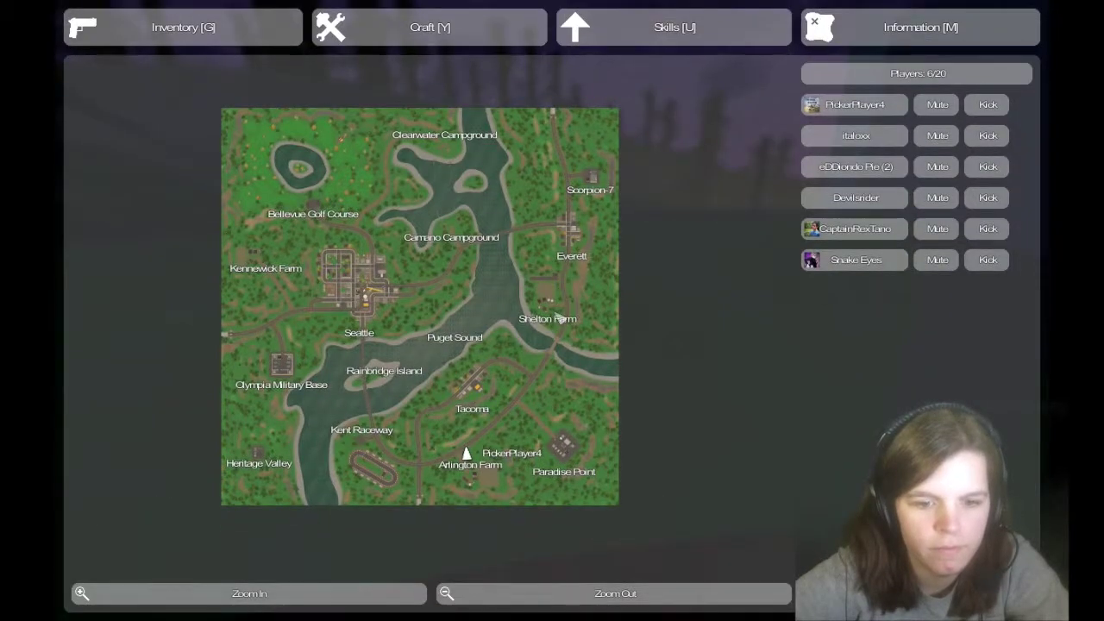
key("Escape")
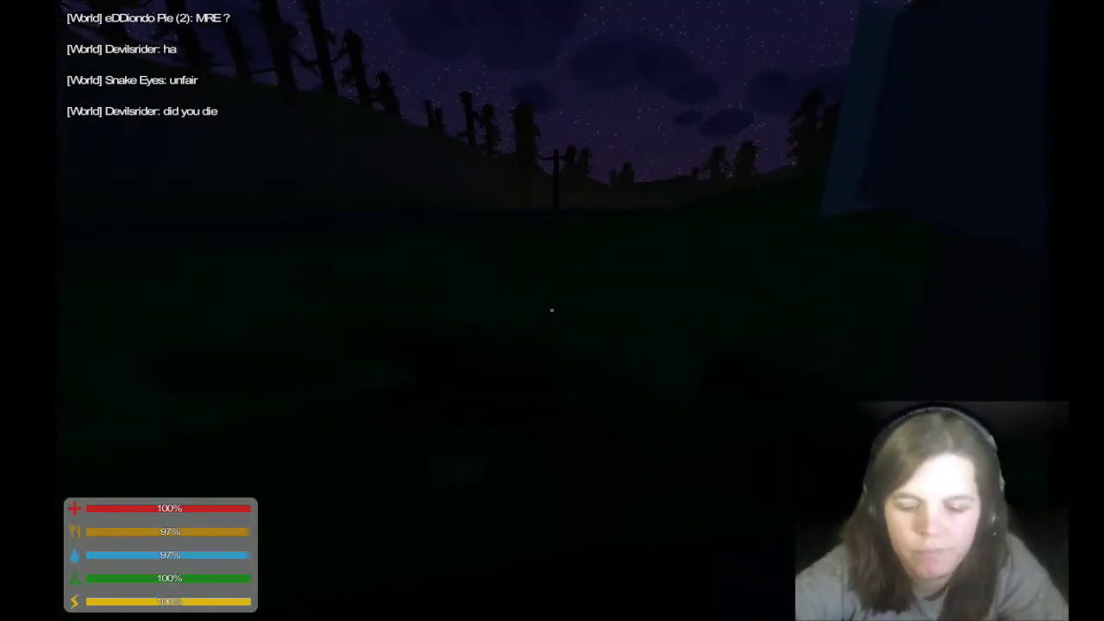
key("m")
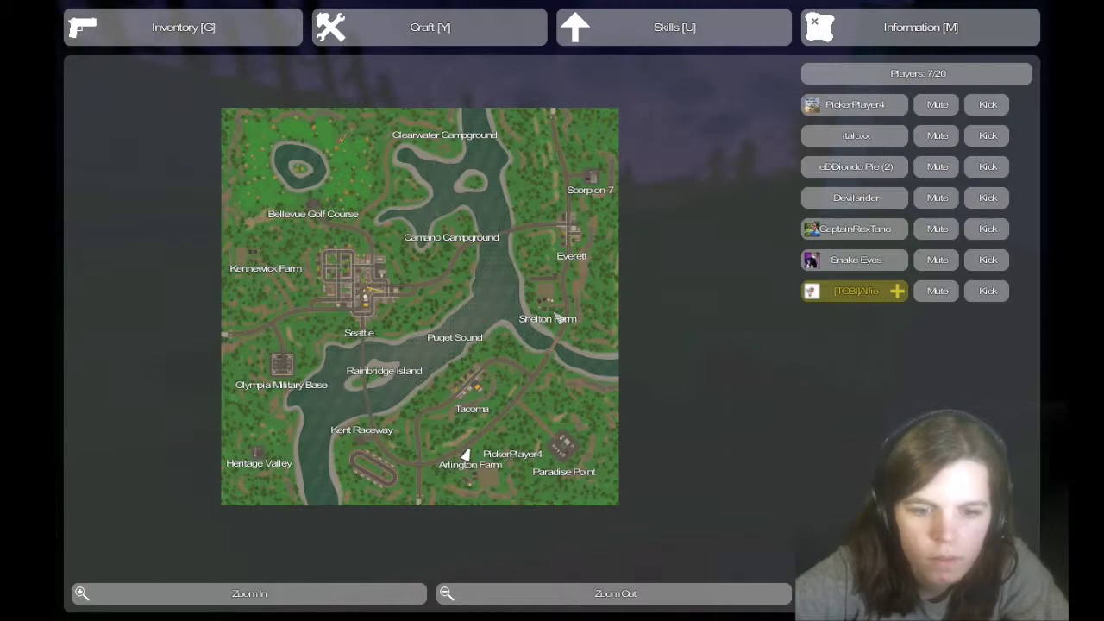
key("Escape")
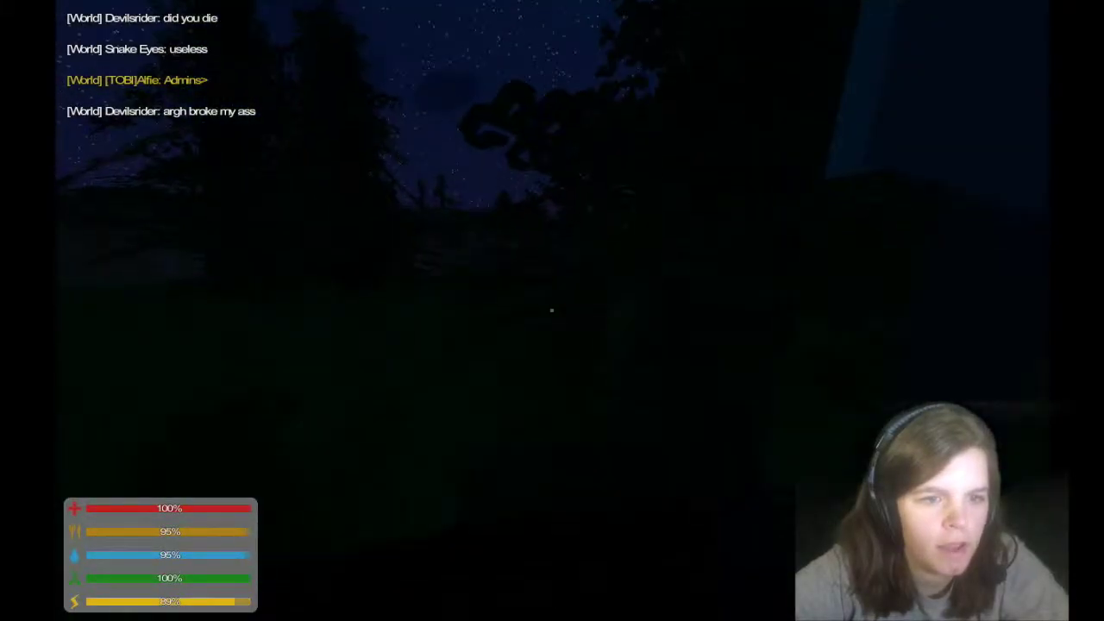
key("shift+w")
key("shift+w")
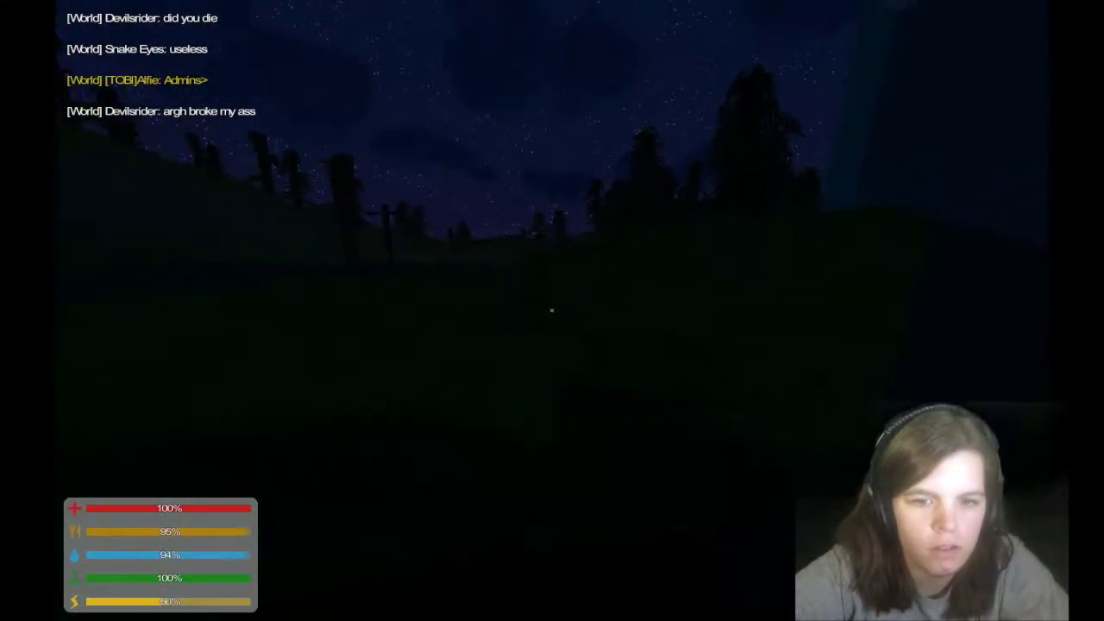
- Walk past the trees to the road, checking the route, and follow the fire truck
key("w")
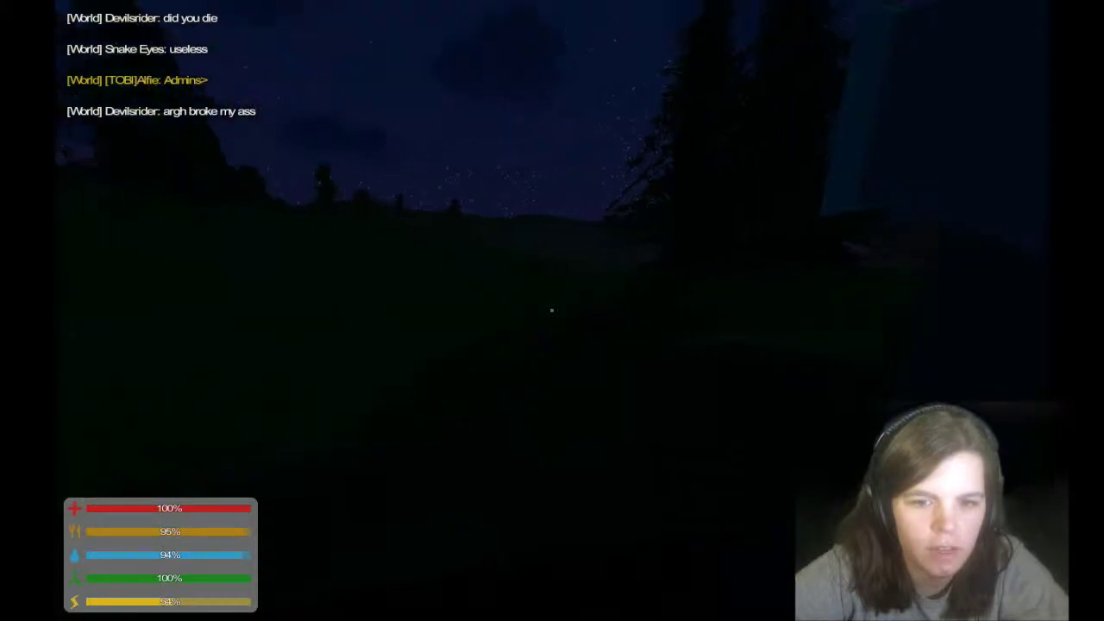
key("w")
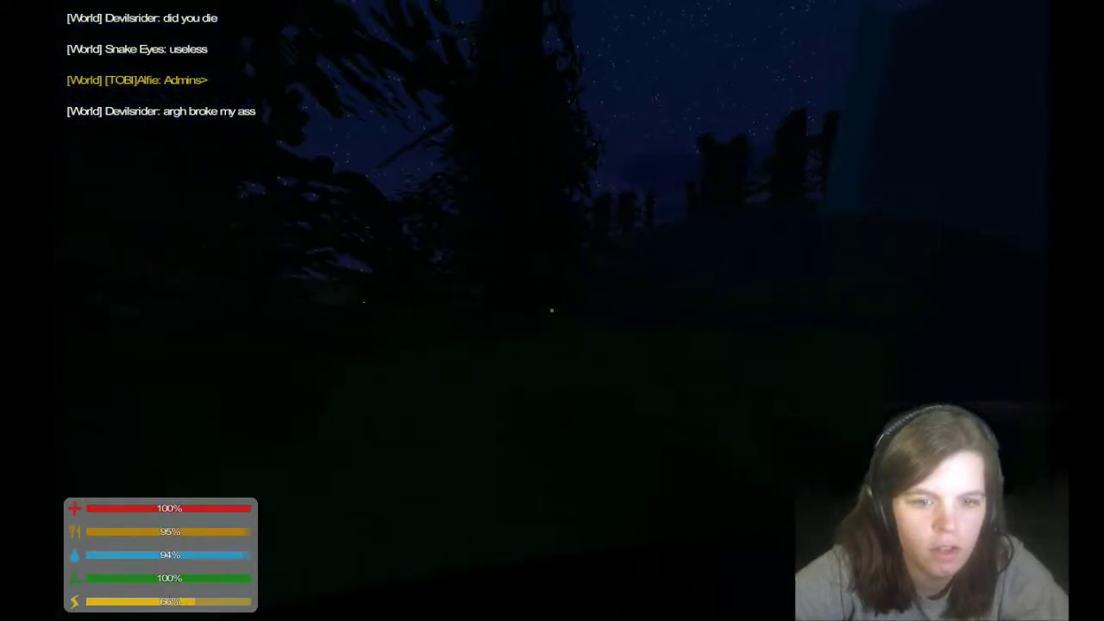
key("w")
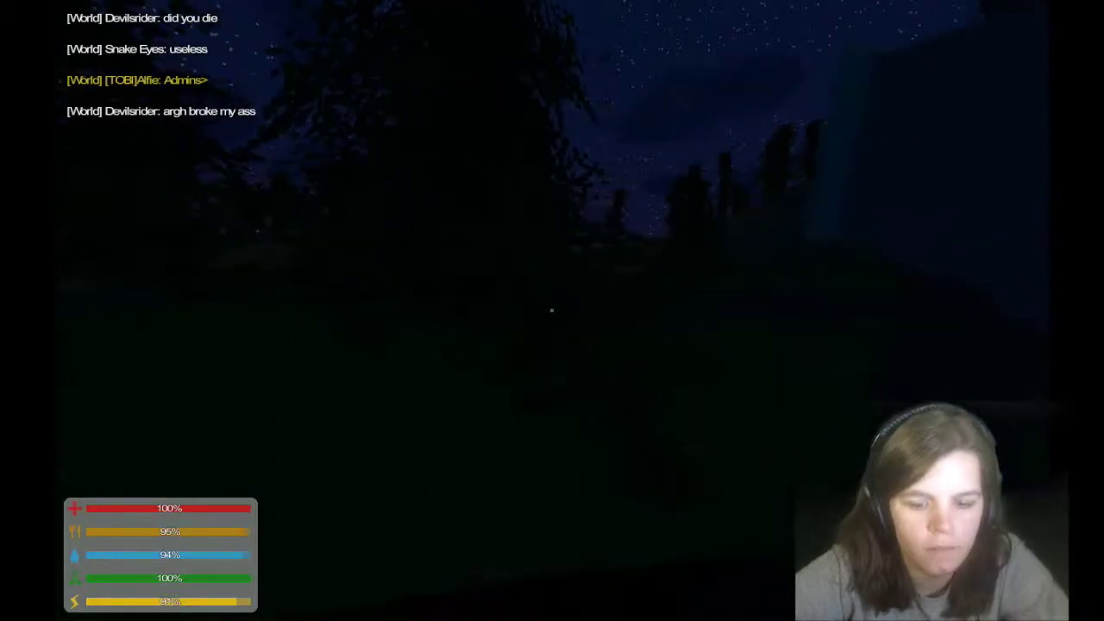
key("m")
key("m")
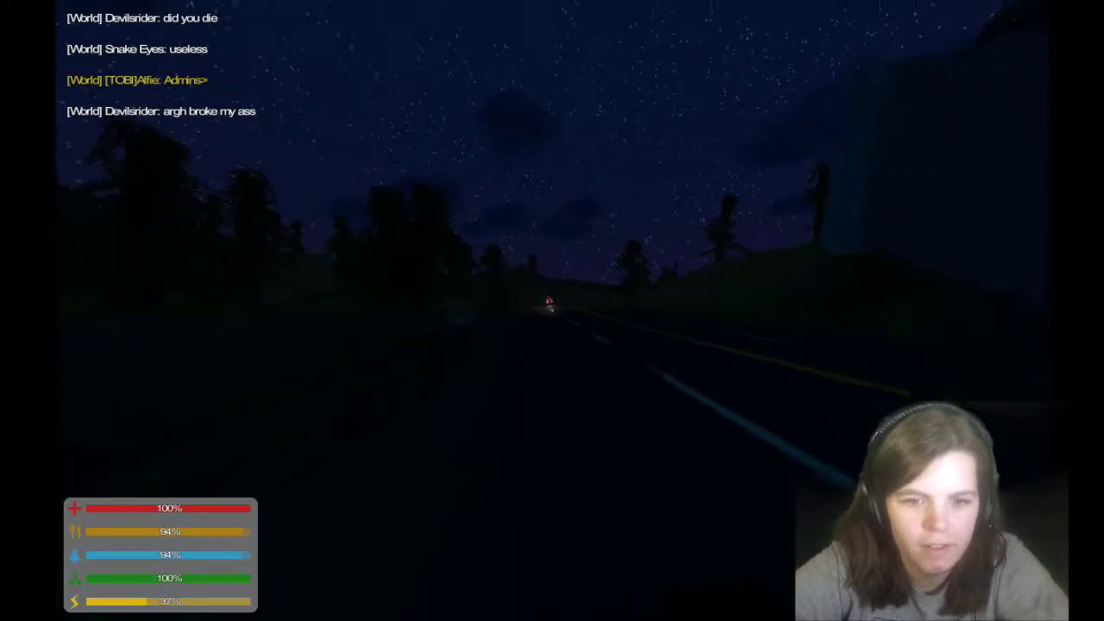
key("w")
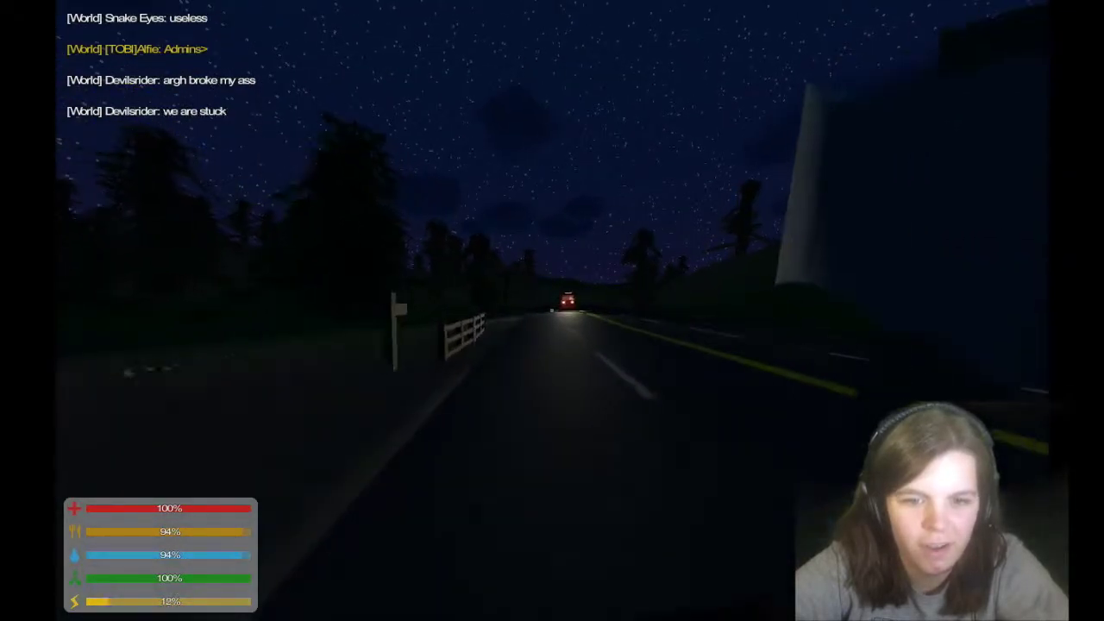
key("w")
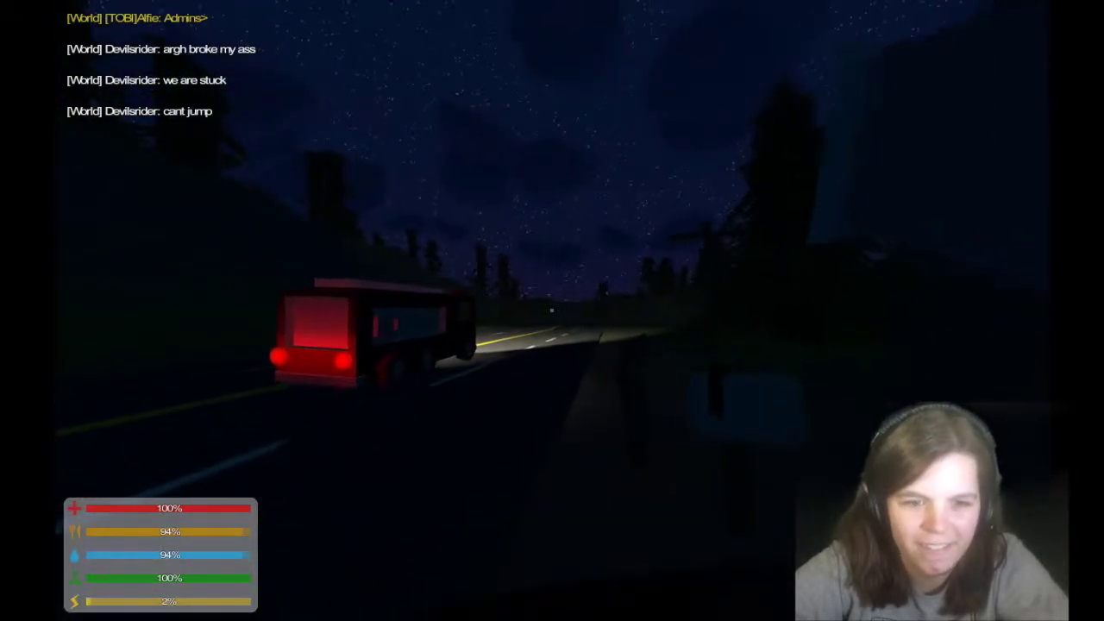
- Board the fire truck, look around the cab, and check the map while riding
key("w")
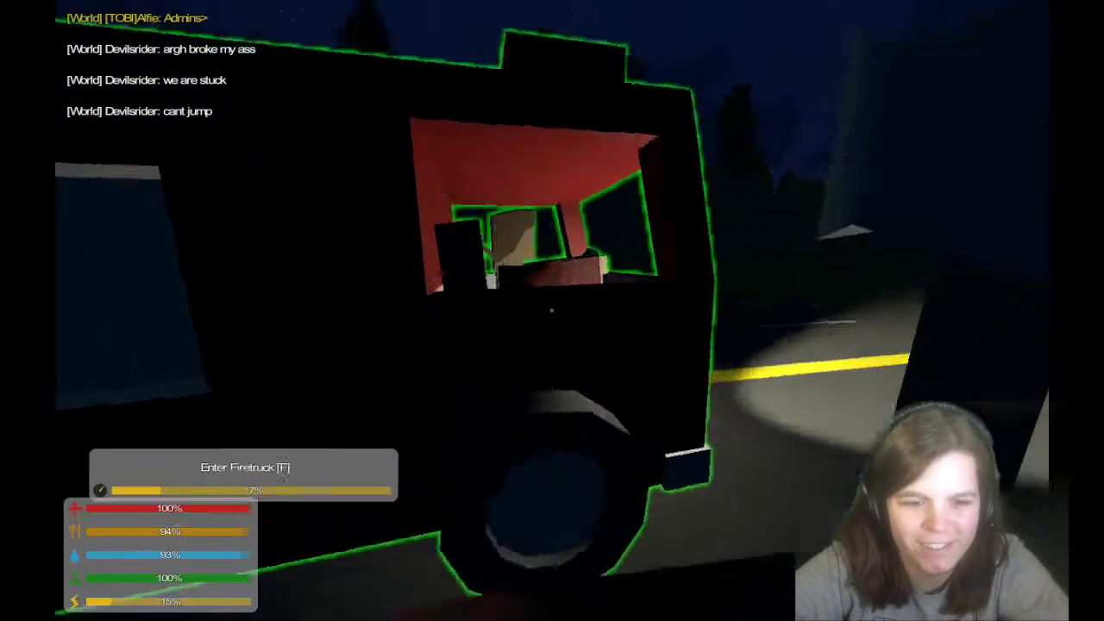
key("f")
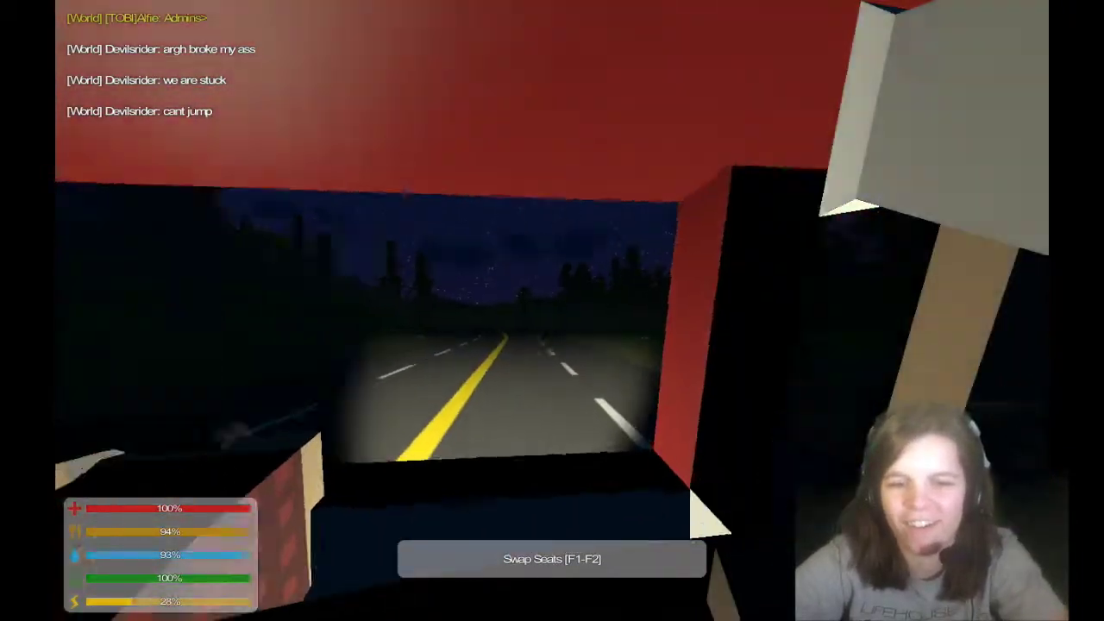
key("F2")
key("F1")
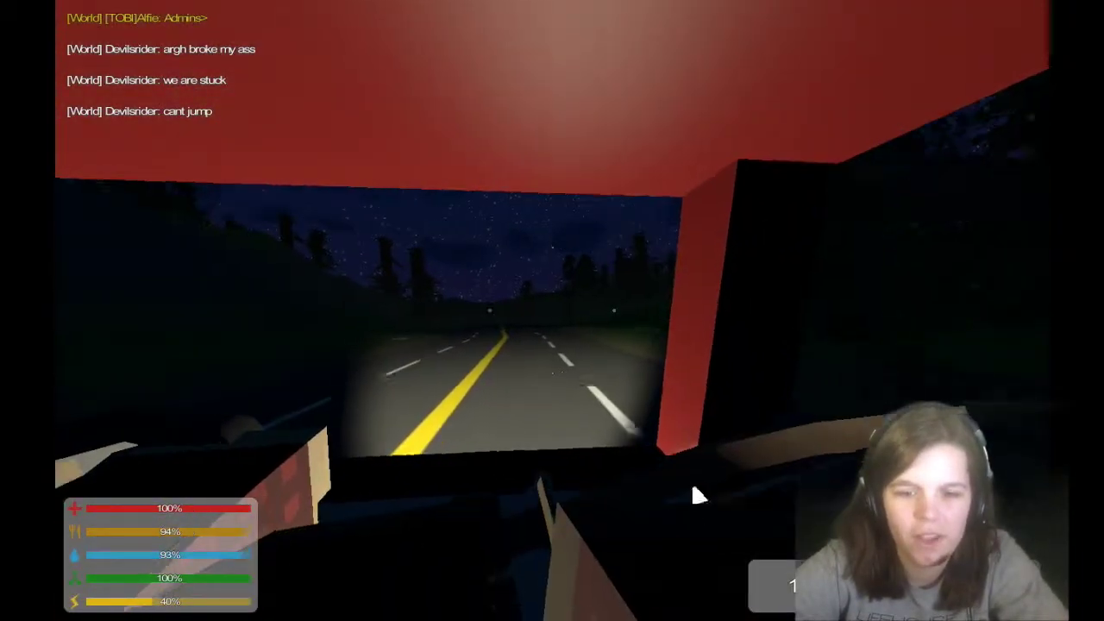
key("Escape")
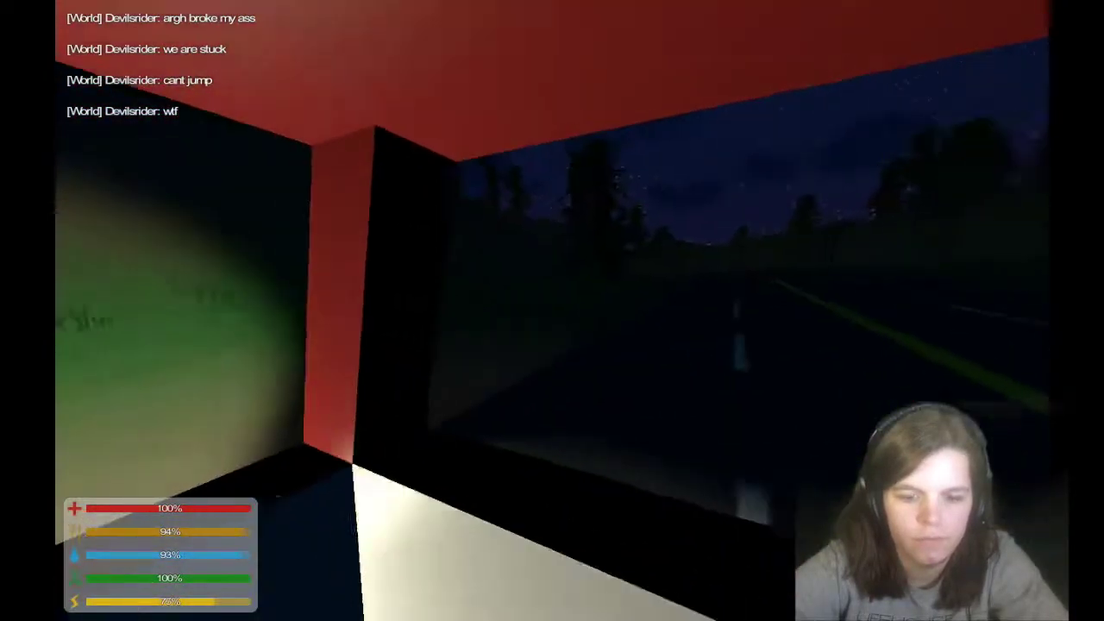
key("m")
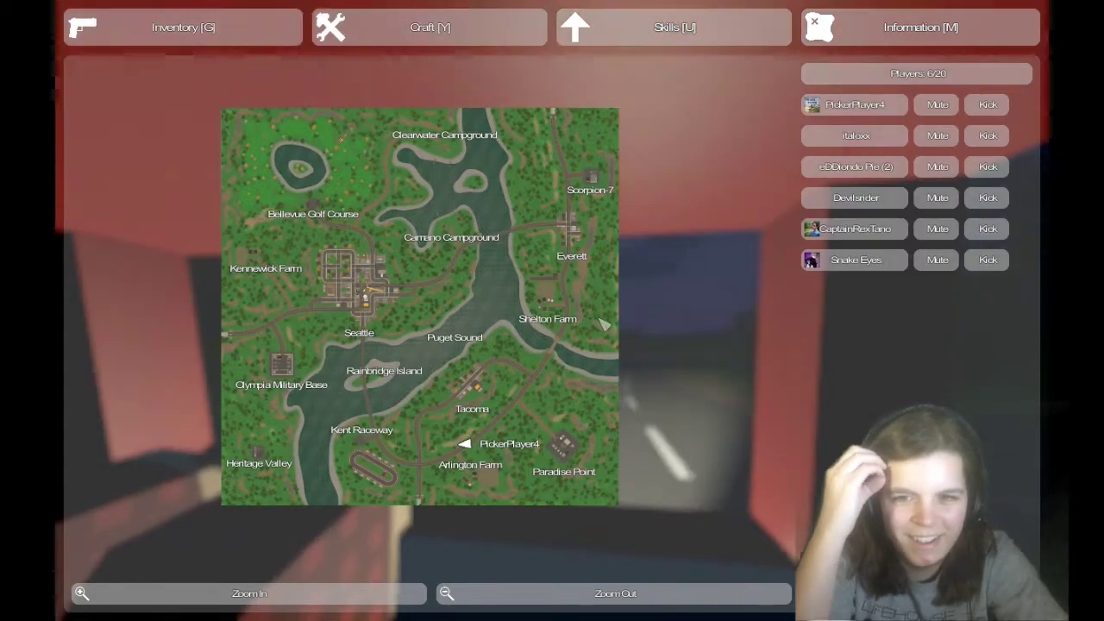
key("Escape")
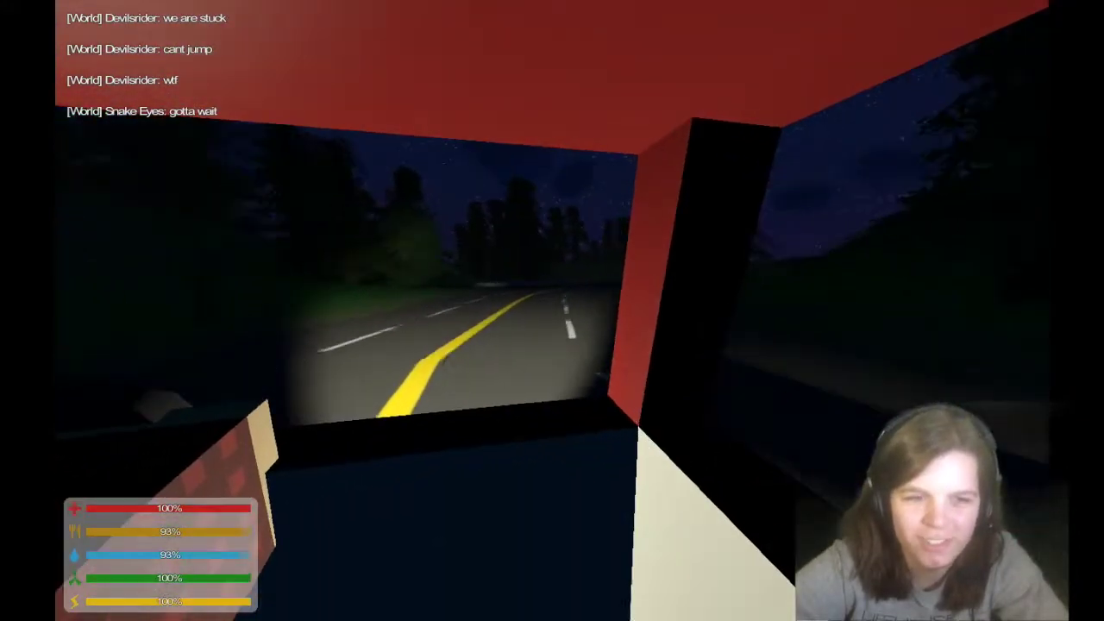
- Check the ride's progress on the map and return to the cab view
key("m")
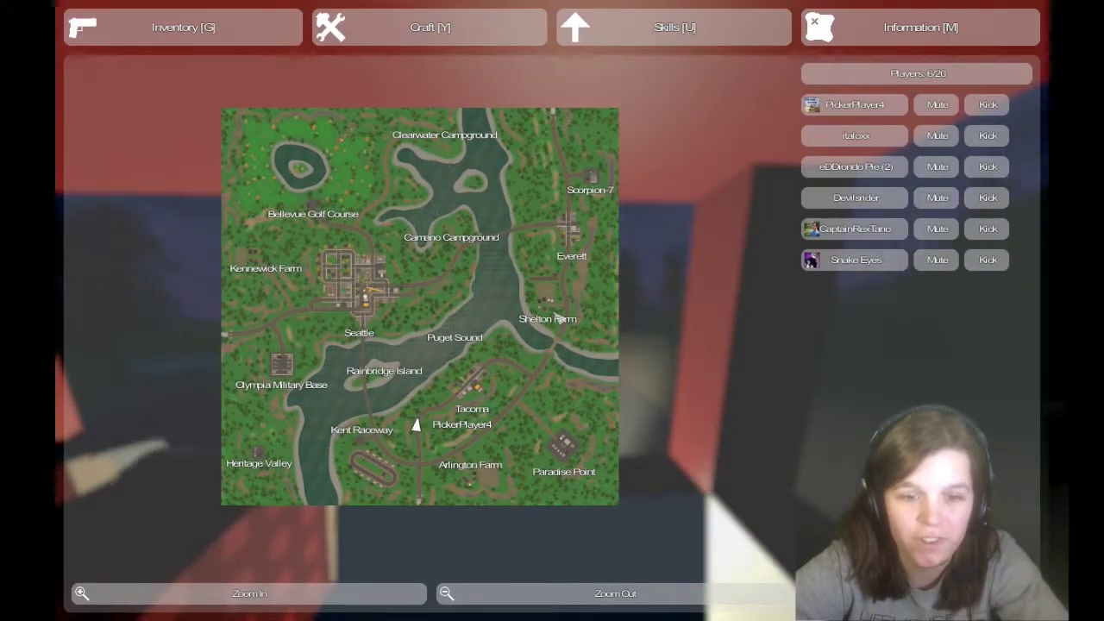
key("Escape")
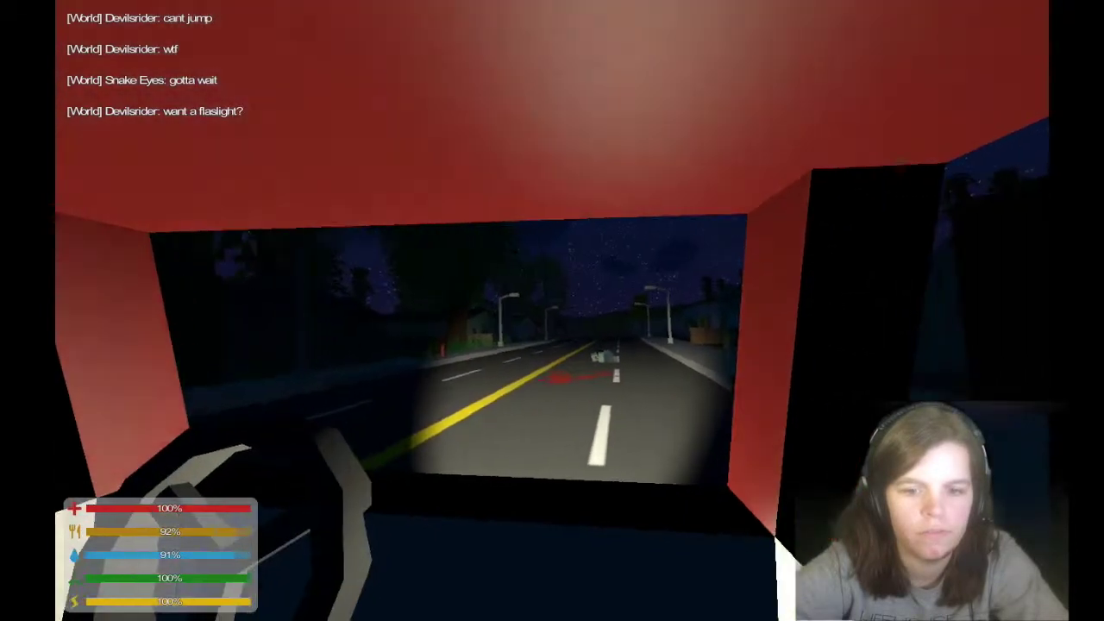
- Leave the truck, walk into the Fire station and grab the Orange Flare from the table
key("f")
key("w")
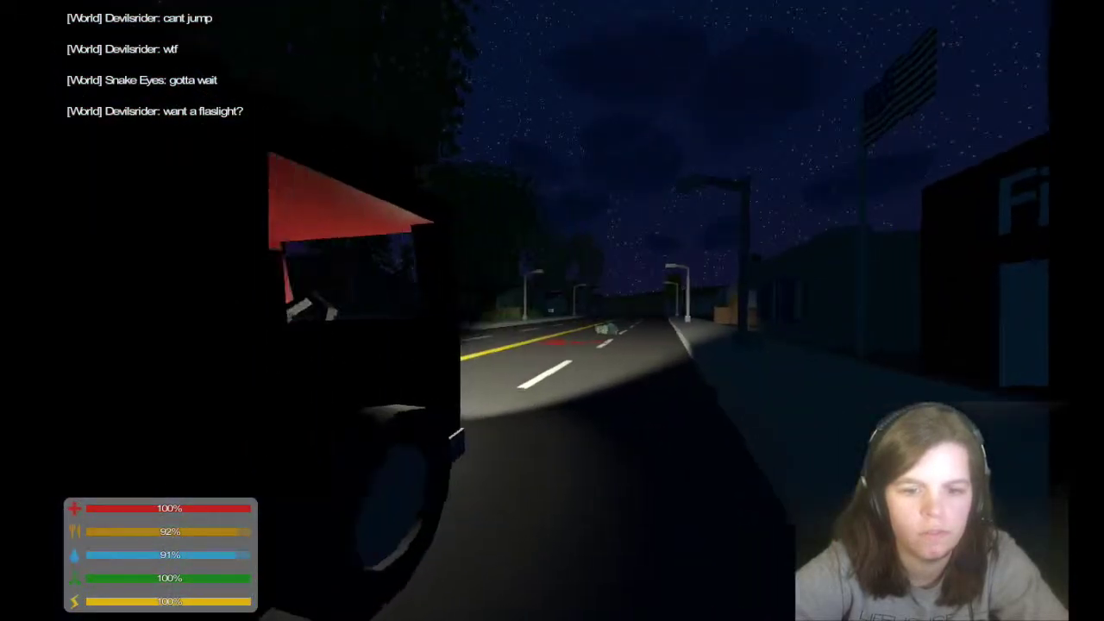
key("w")
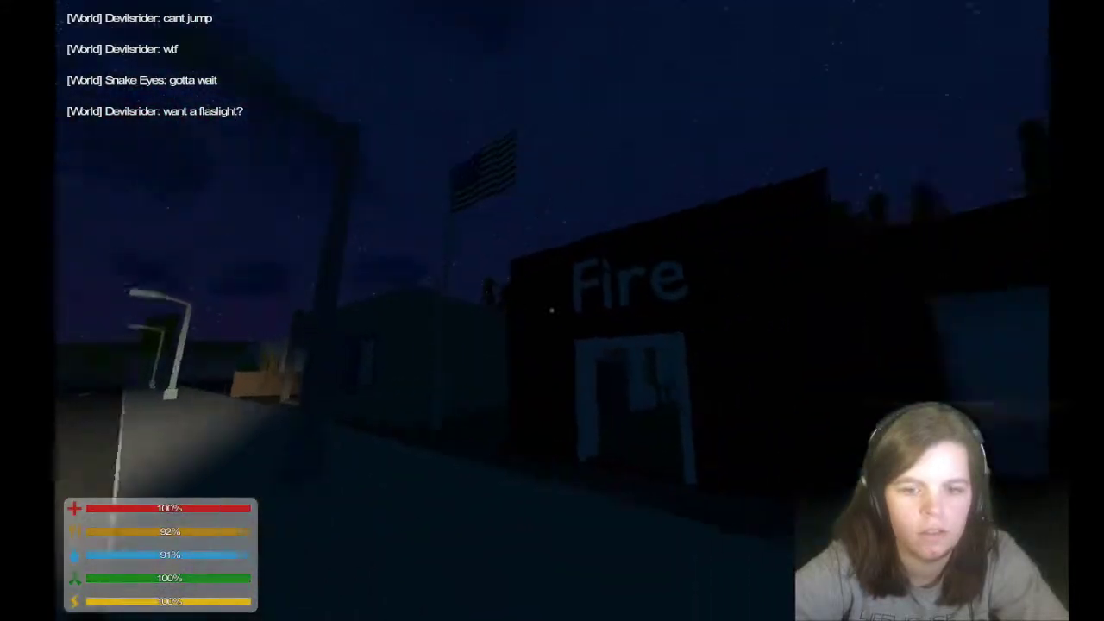
key("w")
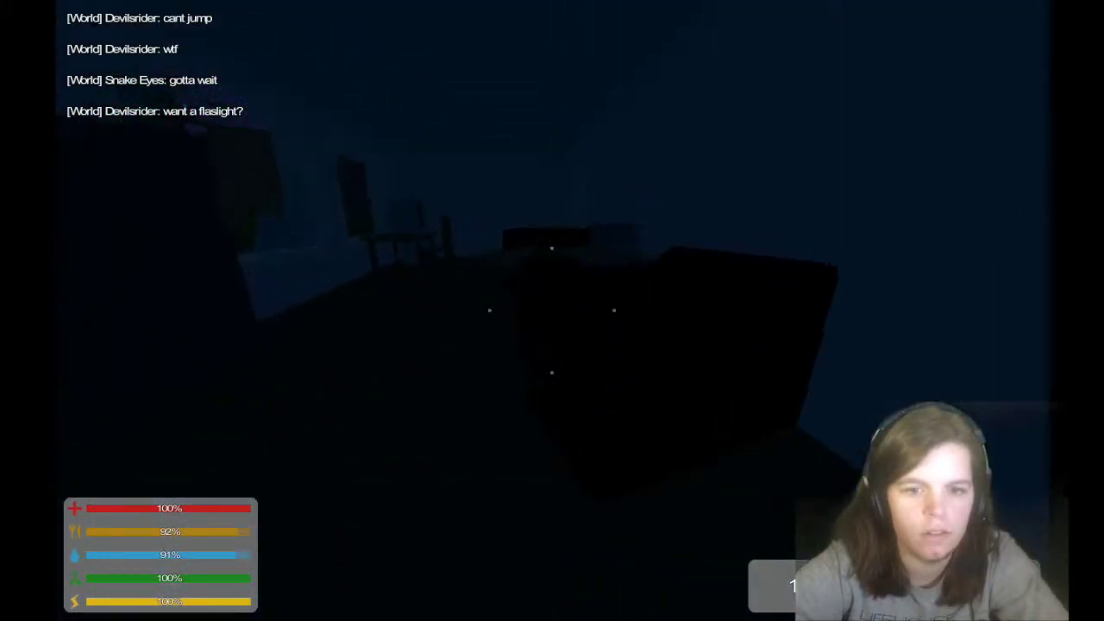
key("w")
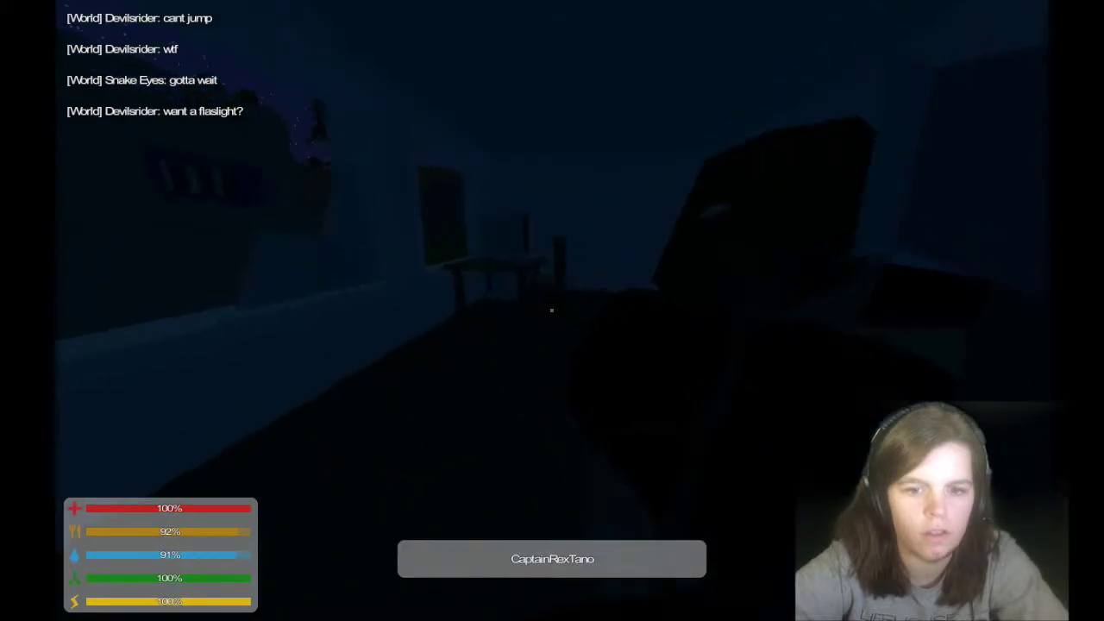
key("w")
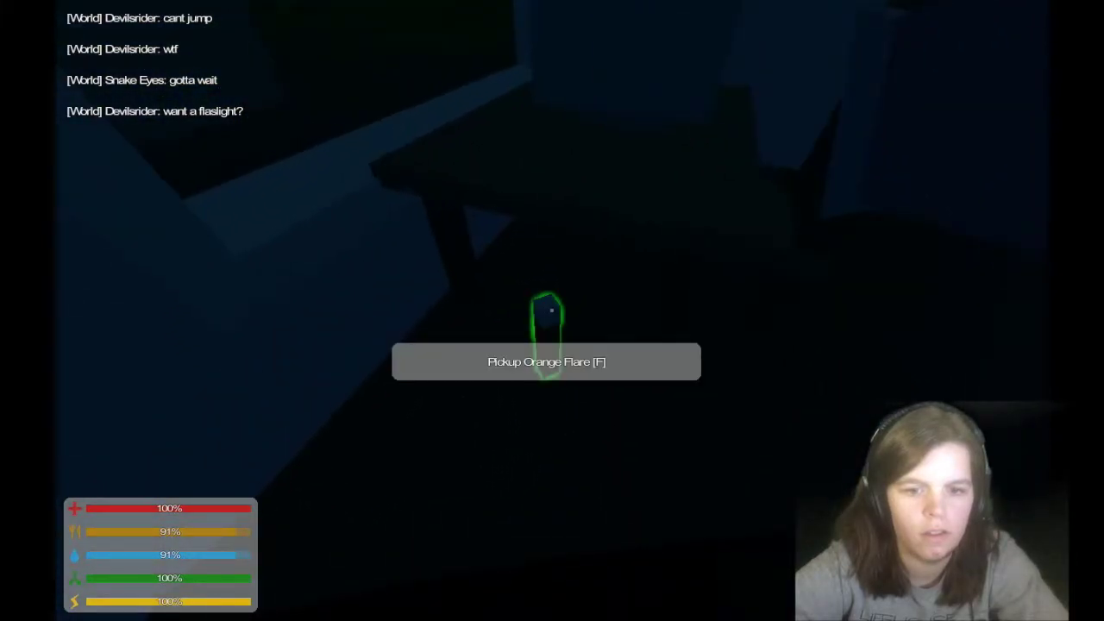
key("f")
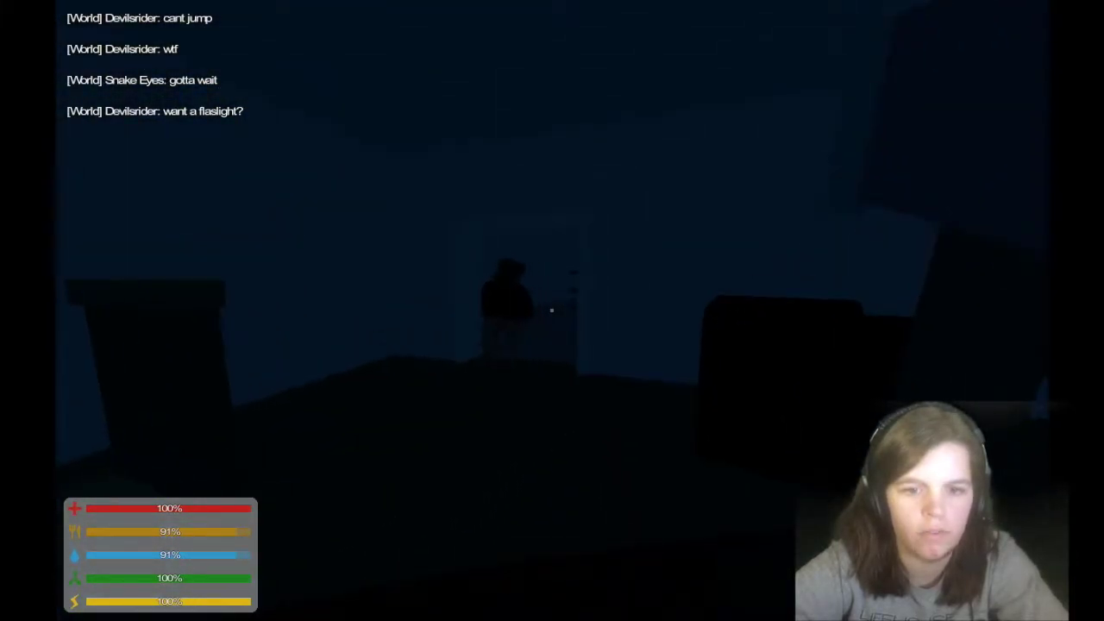
- Look over the Craft and Inventory panels, then return to the game
key("m")
left_click(358, 27)
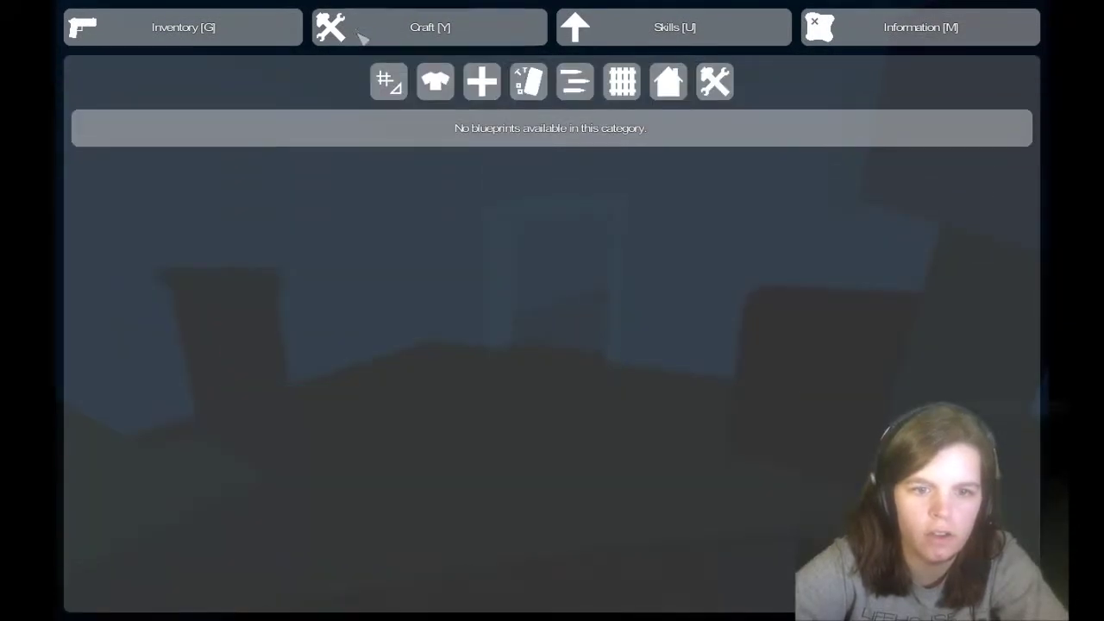
left_click(183, 27)
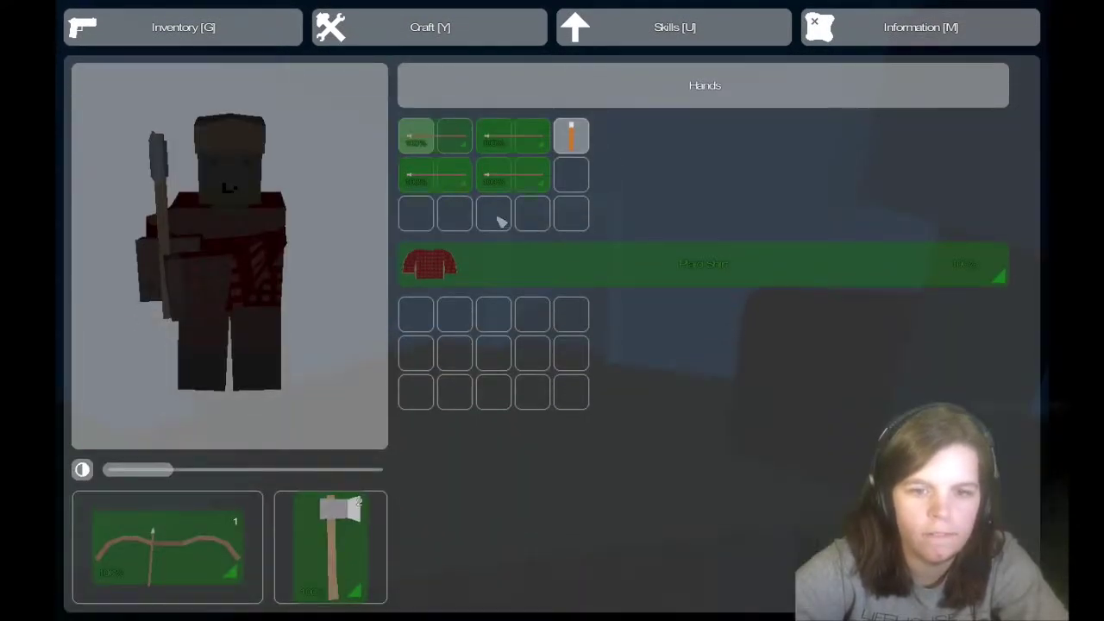
key("Escape")
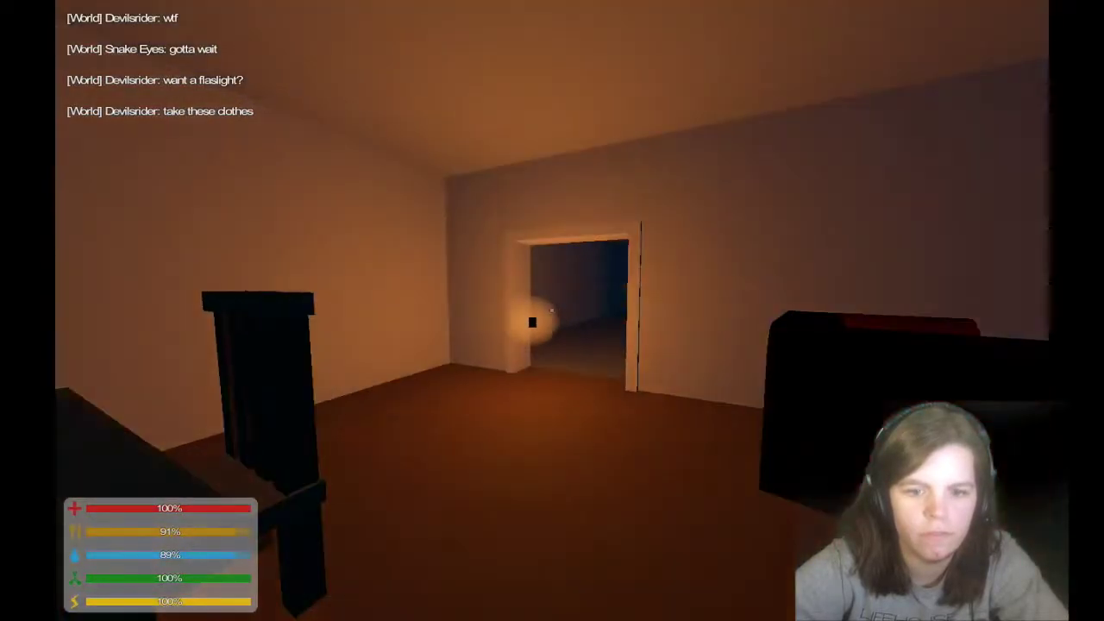
- Walk through the doorways and strike the zombie waiting in the doorway
key("w")
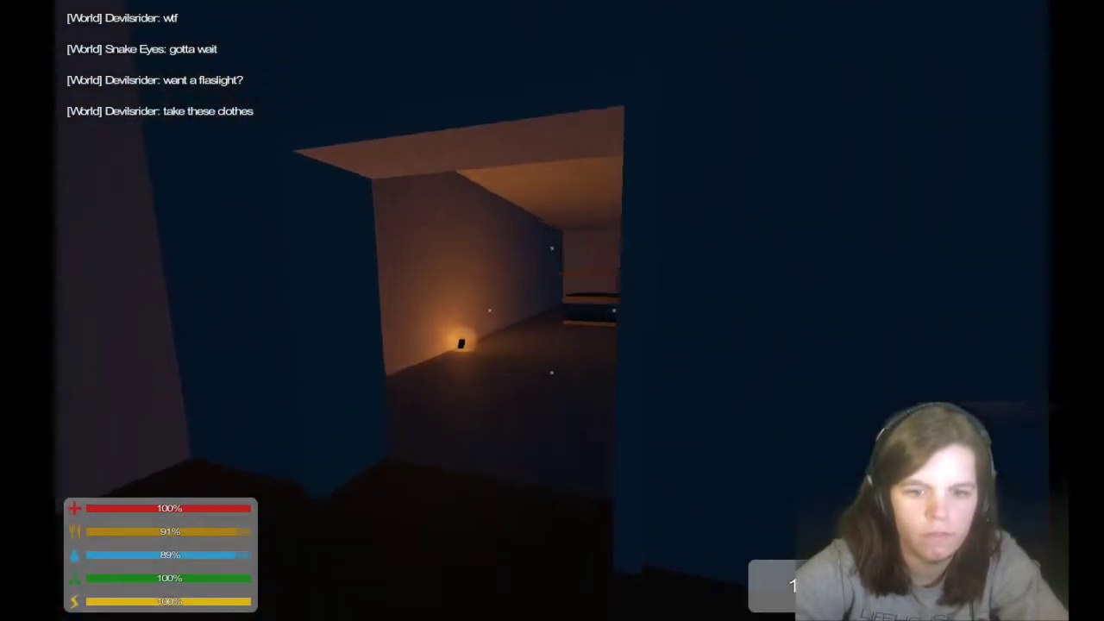
key("w")
key("w")
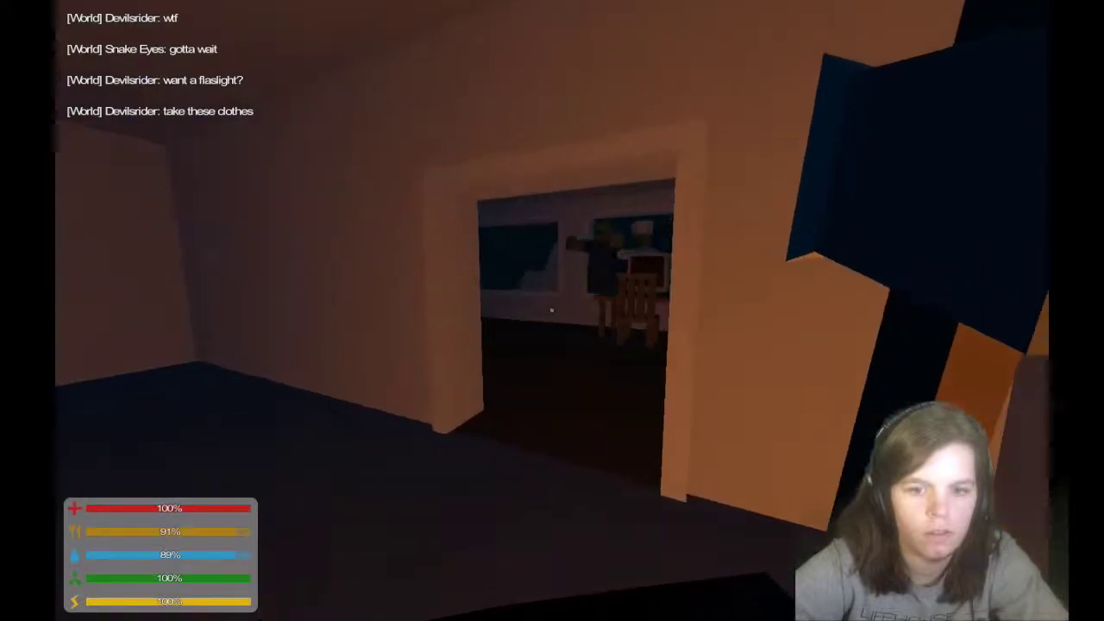
key("w")
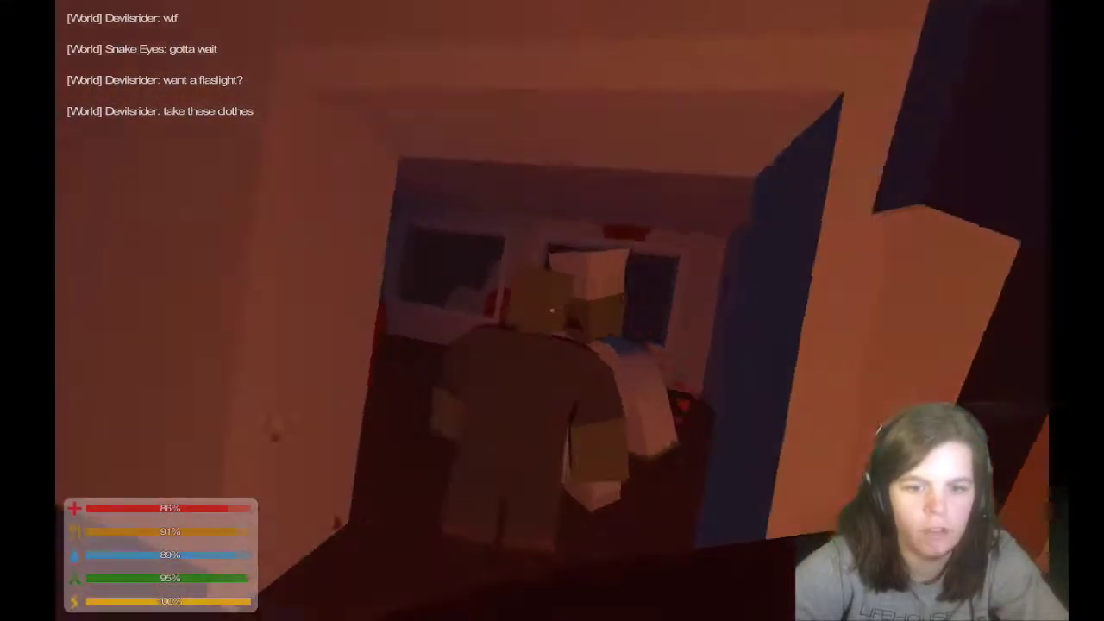
left_click(552, 311)
left_click(552, 310)
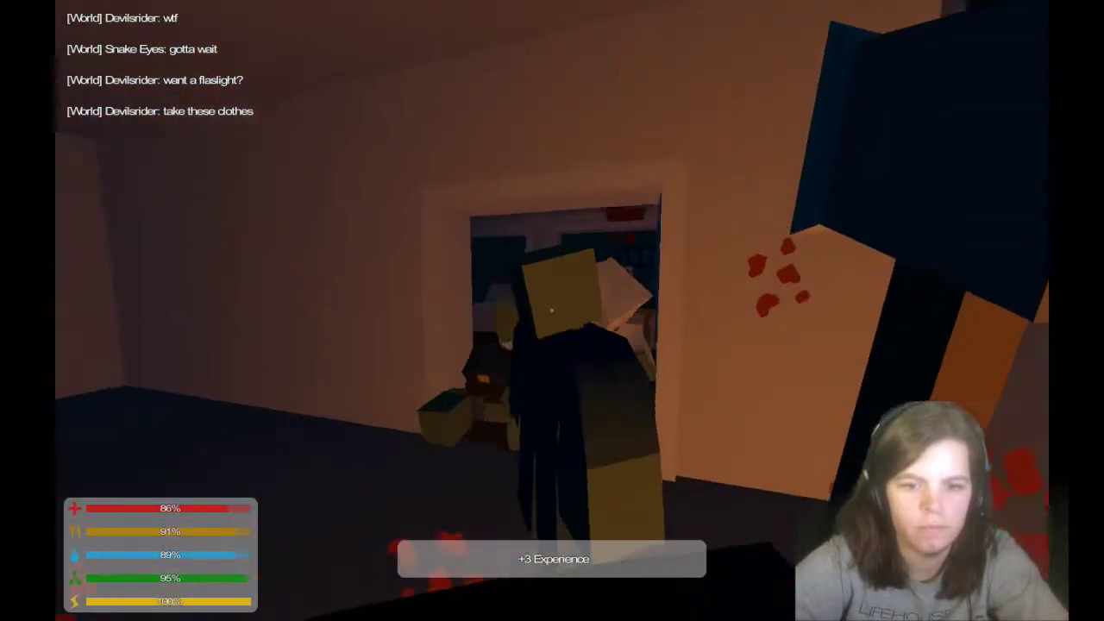
left_click(552, 311)
- Keep hacking at the attacking zombies until the character is mauled to death
key("w")
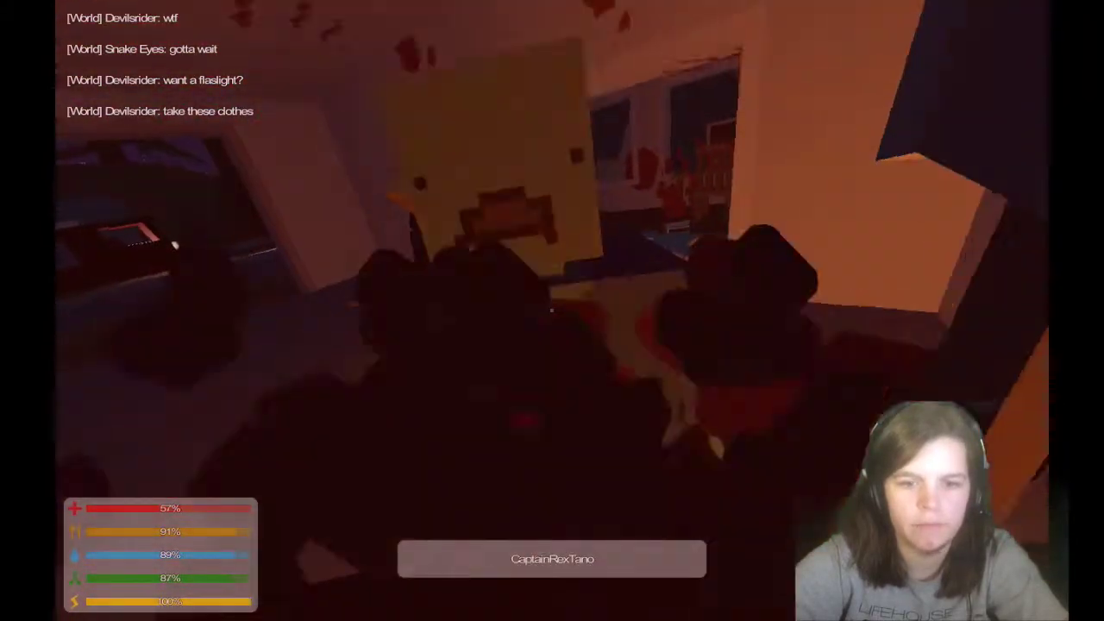
left_click(551, 310)
left_click(552, 310)
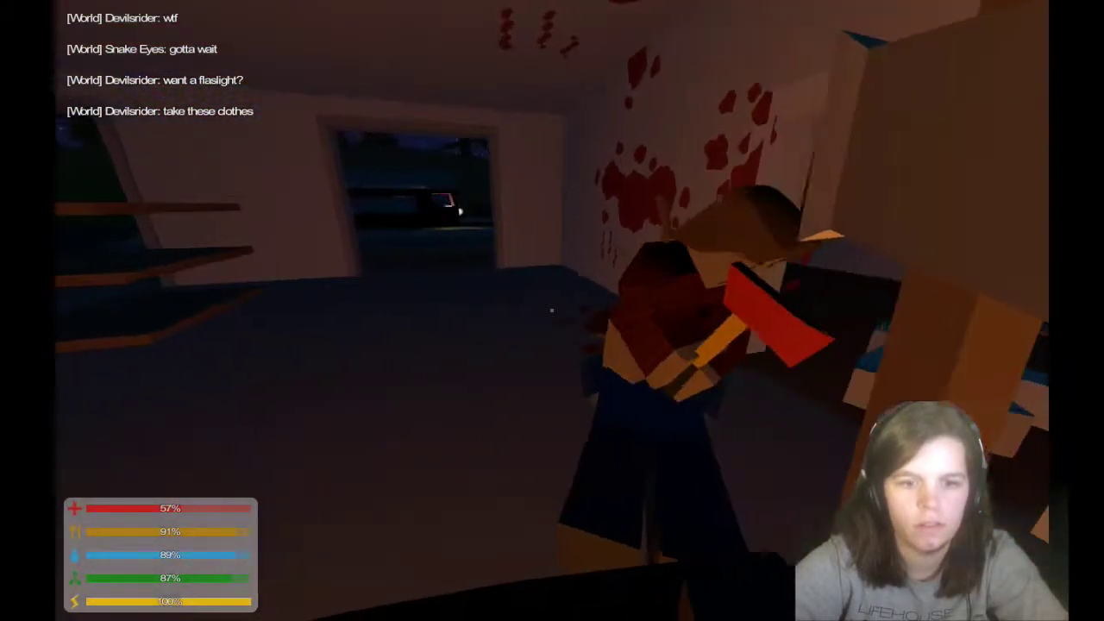
left_click(552, 311)
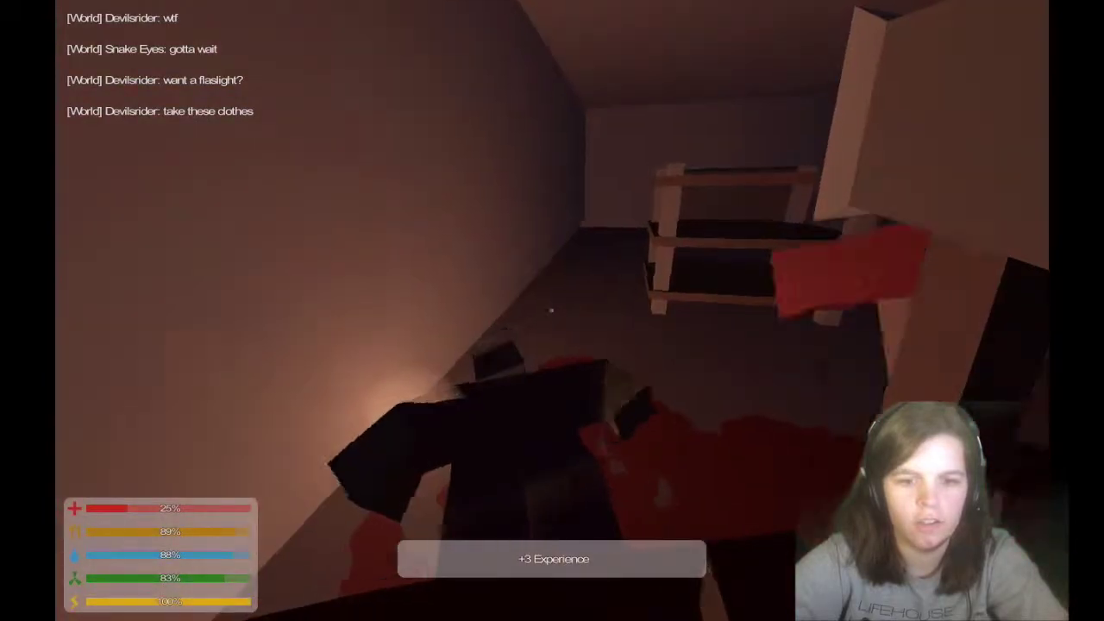
left_click_drag(552, 310, 552, 311)
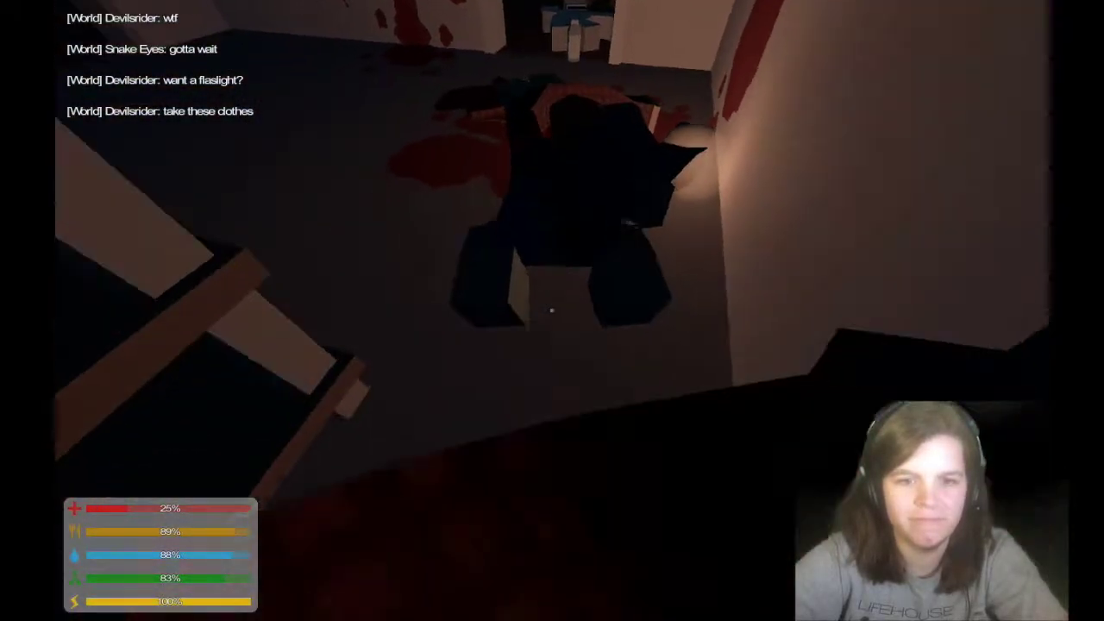
left_click(552, 311)
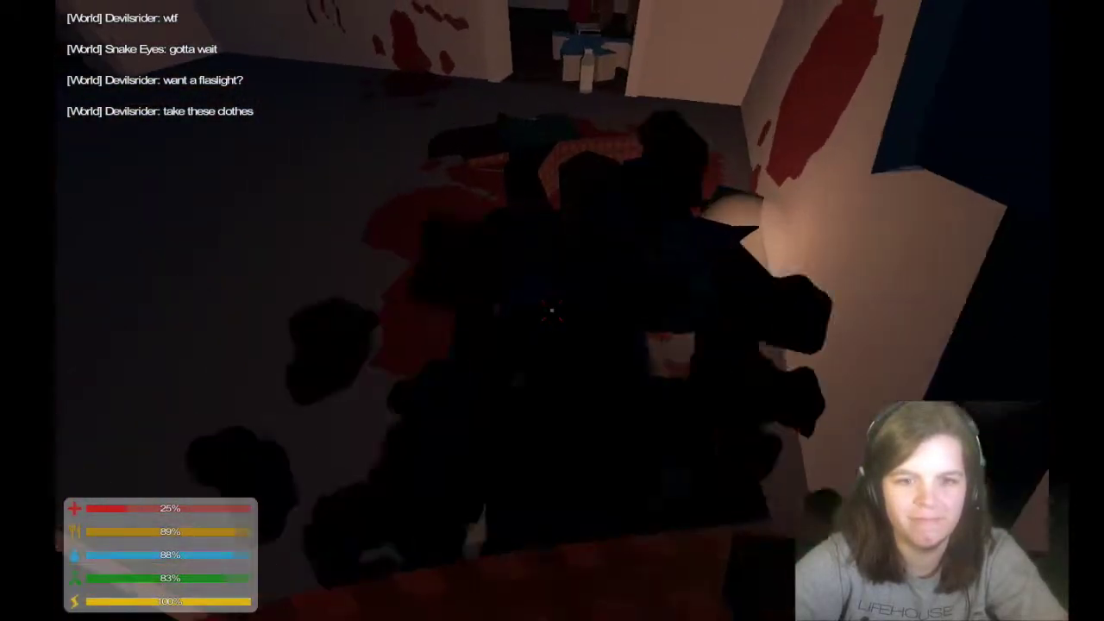
left_click(552, 311)
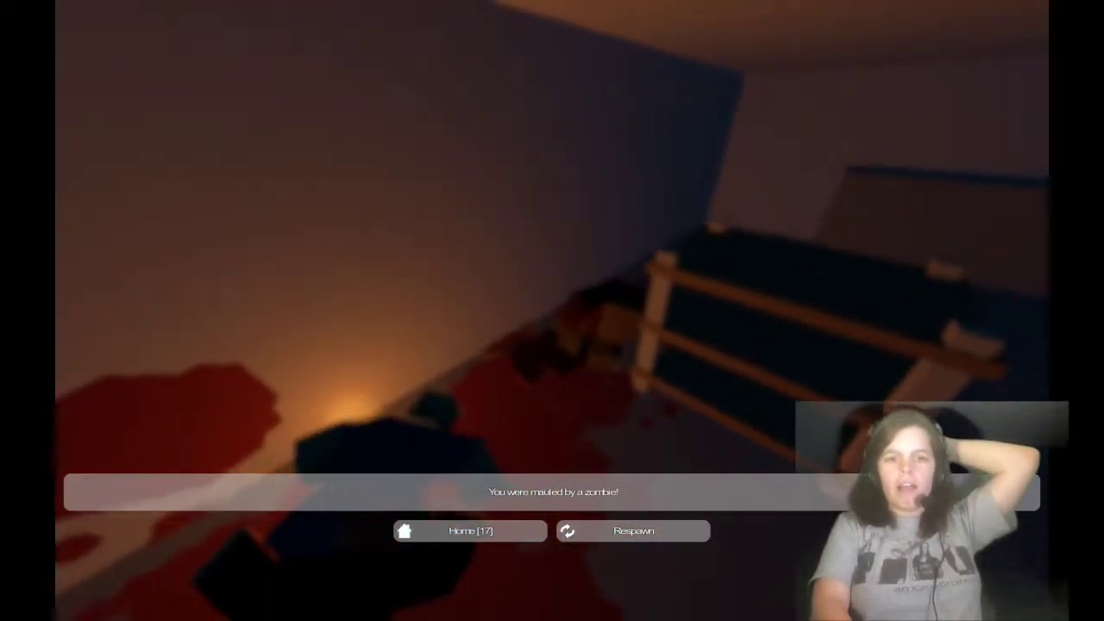
- Respawn and check your position on the world map several times
left_click(633, 530)
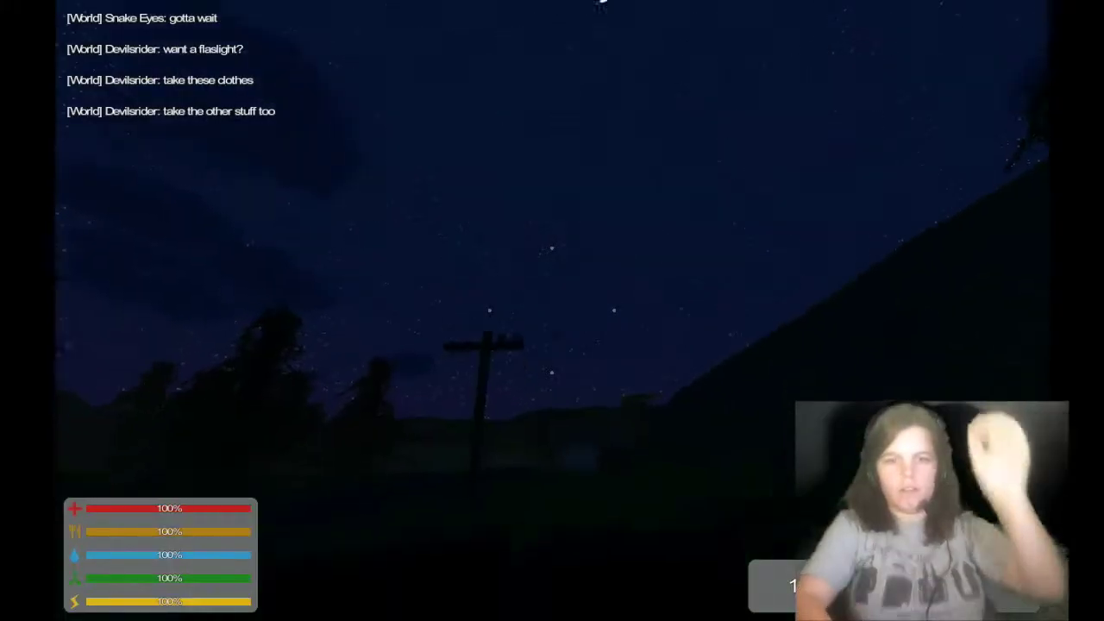
key("m")
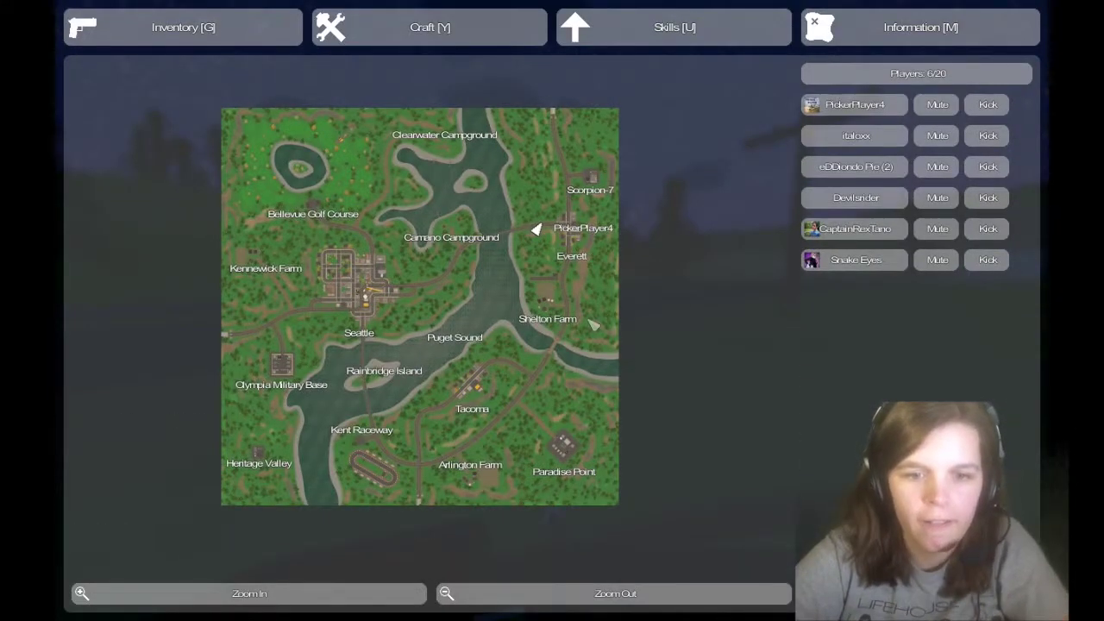
key("m")
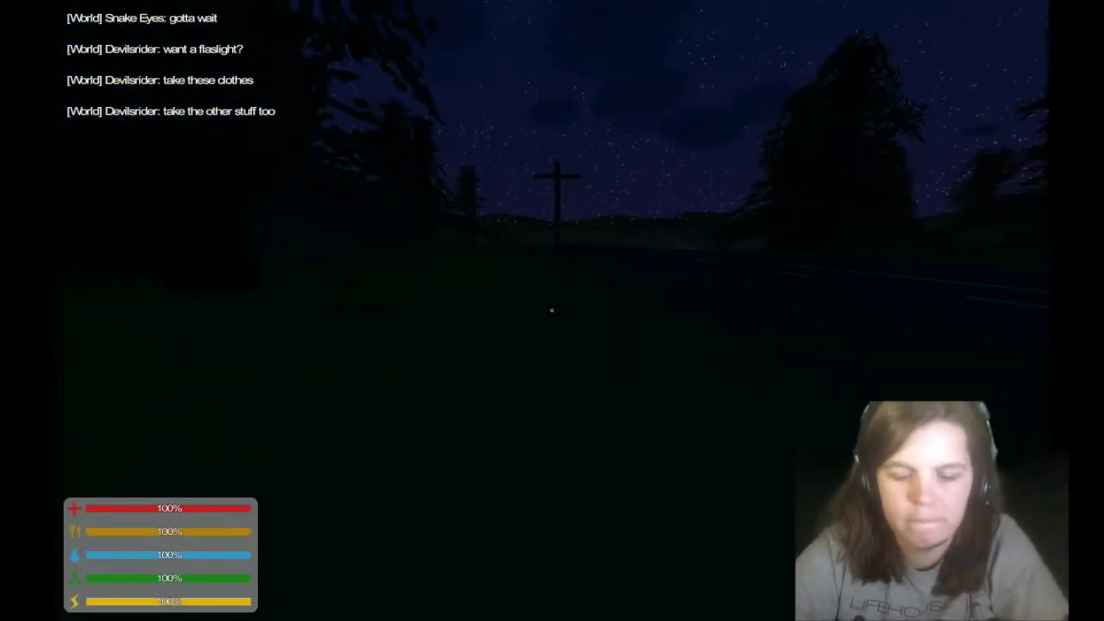
key("m")
key("m")
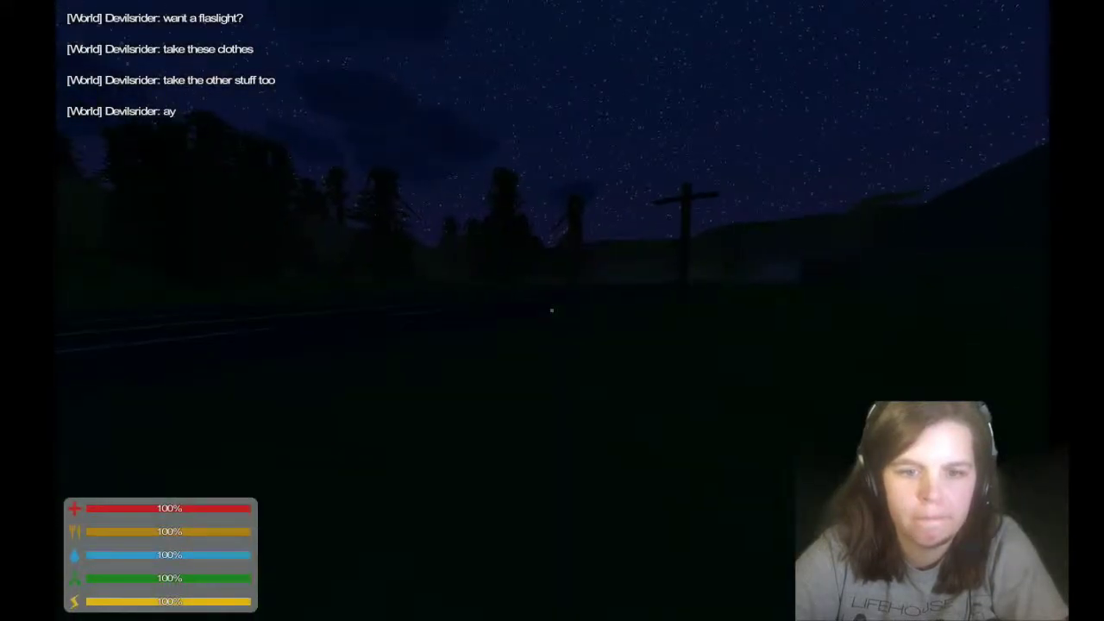
key("m")
key("m")
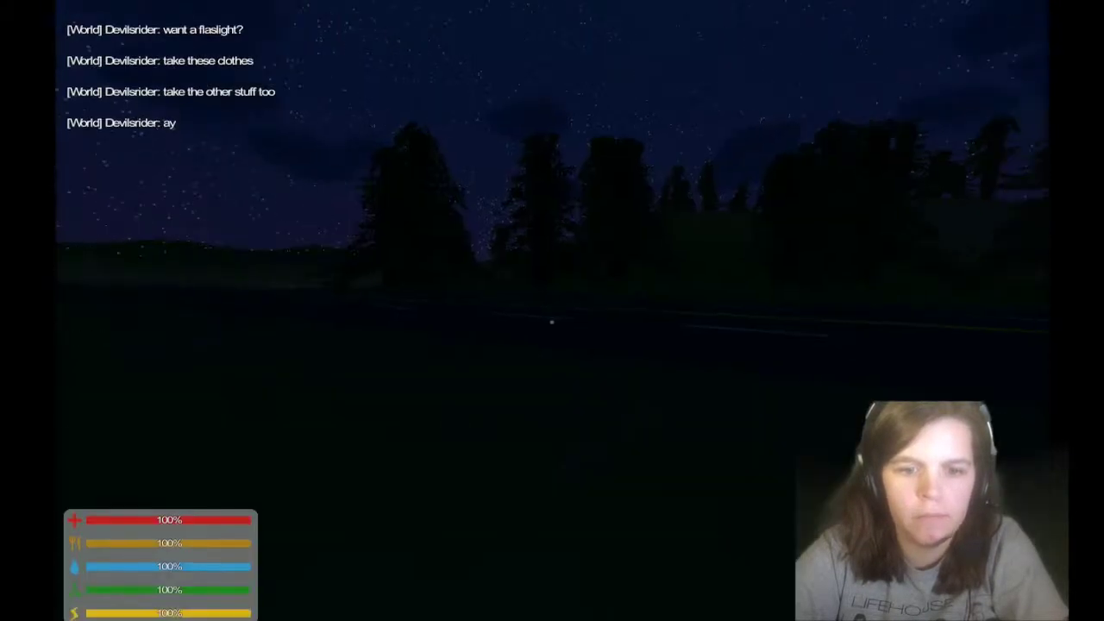
key("m")
key("m")
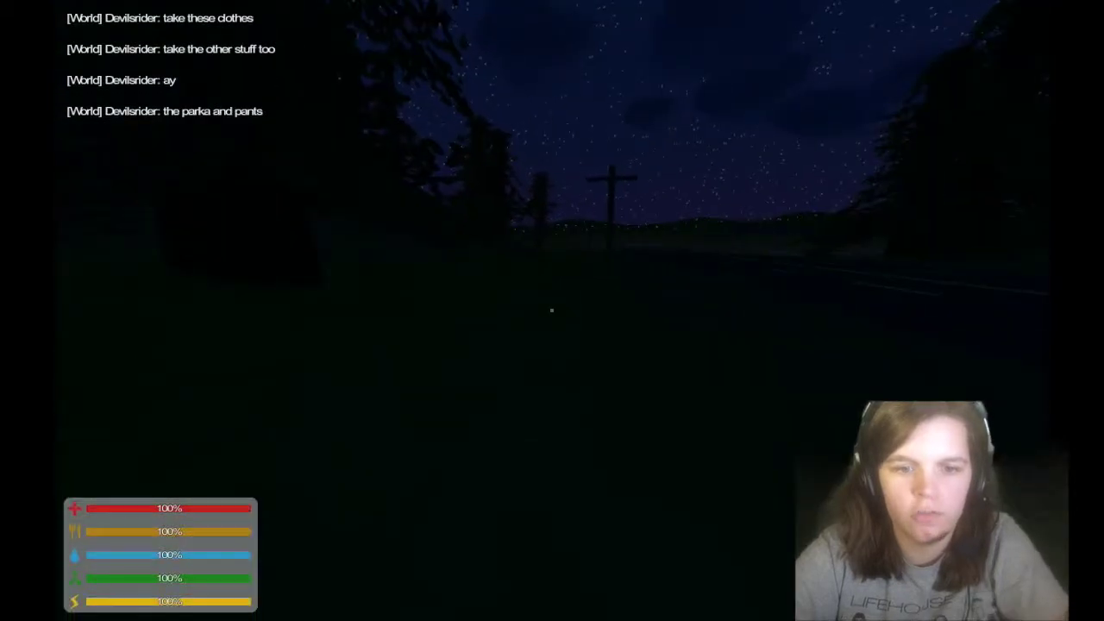
- Run across the dark field toward the tree line, slowing to recover stamina
key("w")
key("w")
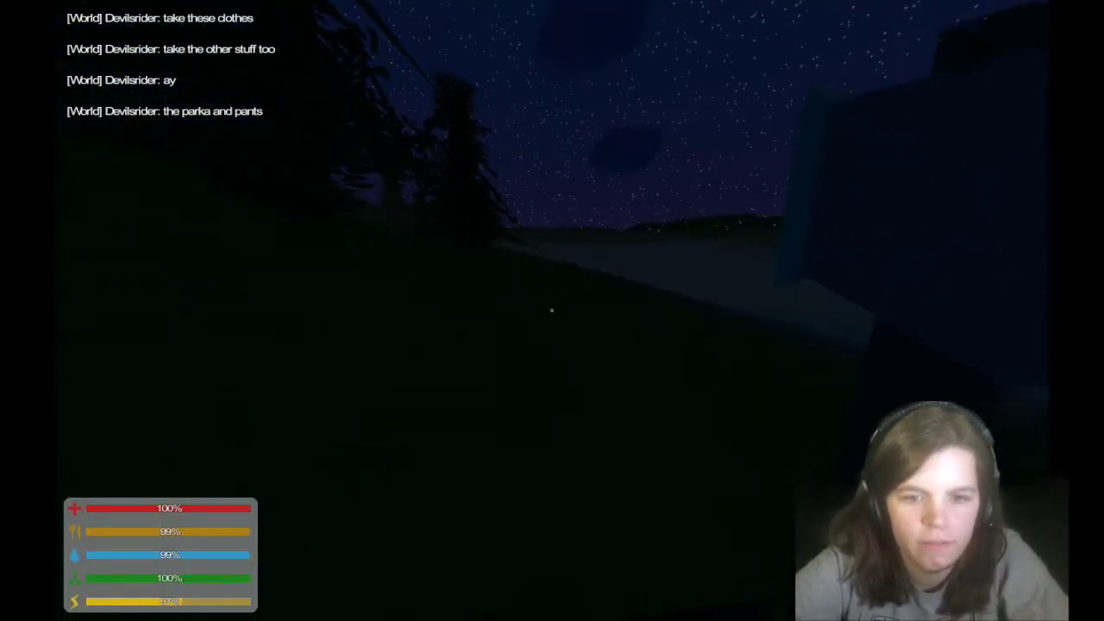
key("w")
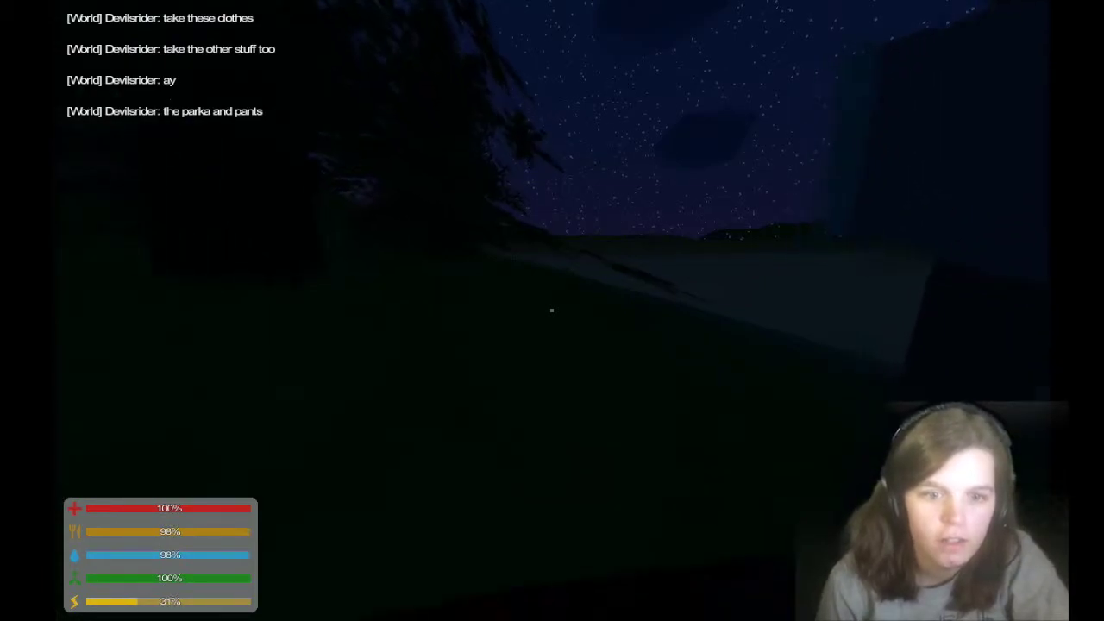
key("w")
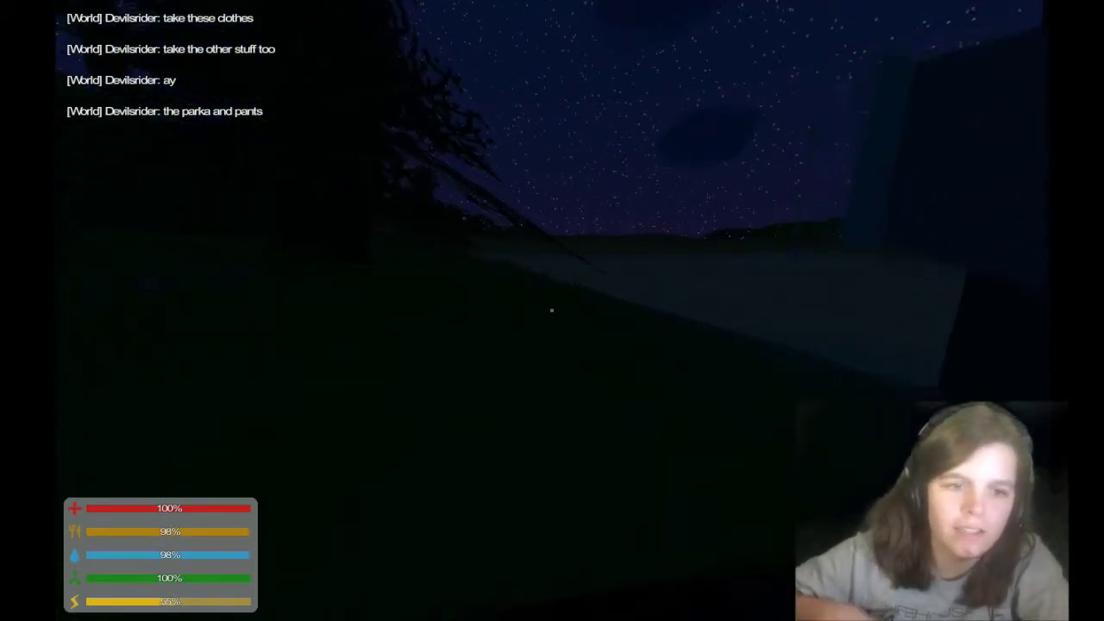
key("w")
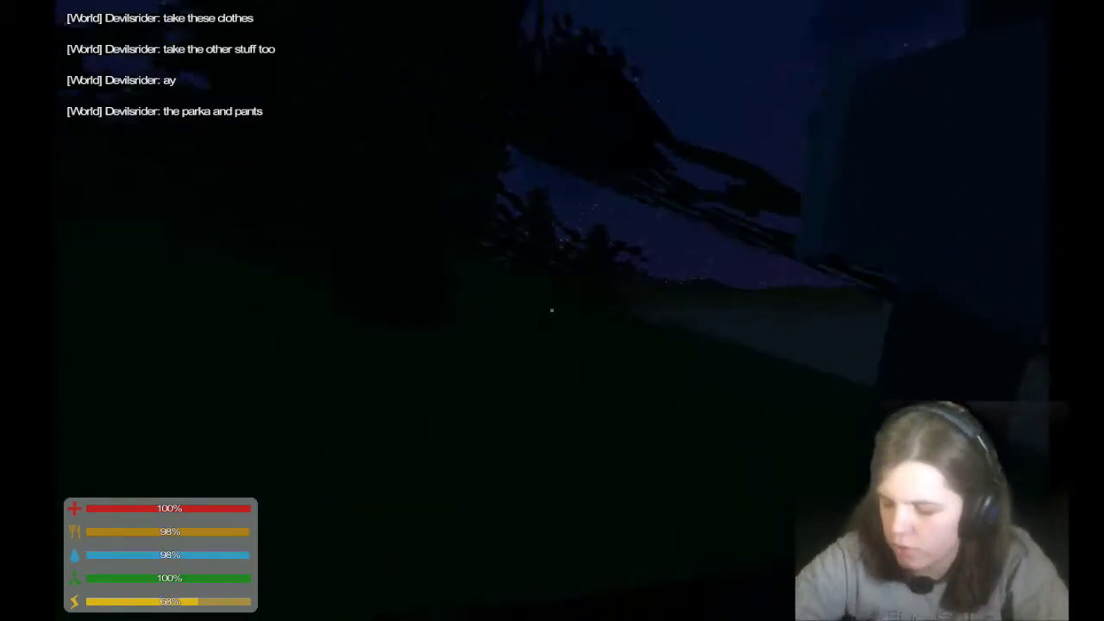
key("w")
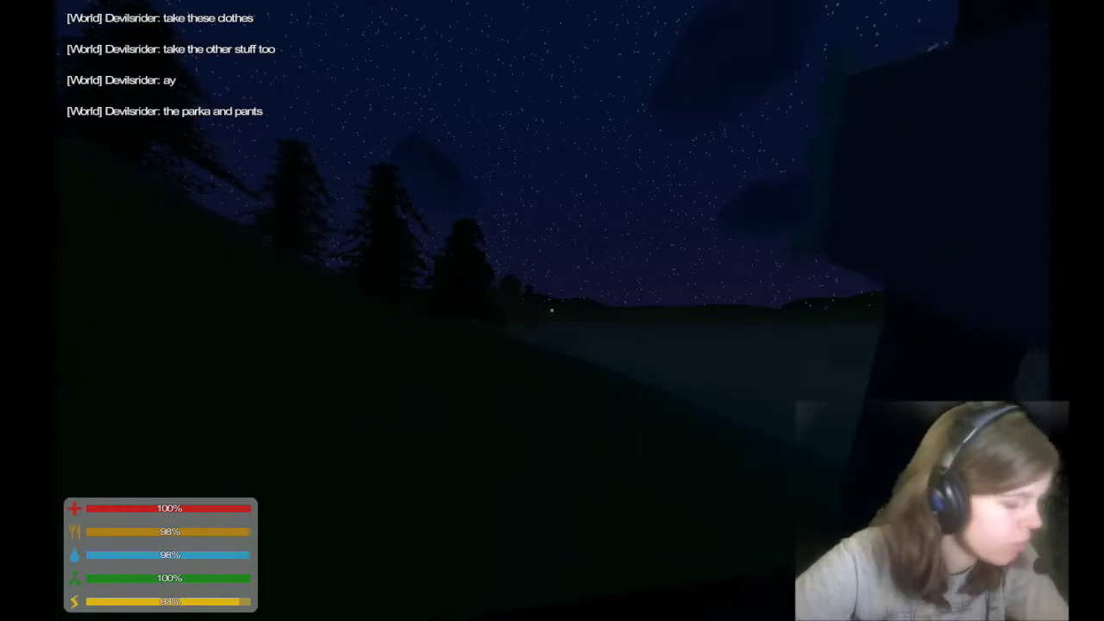
key("w")
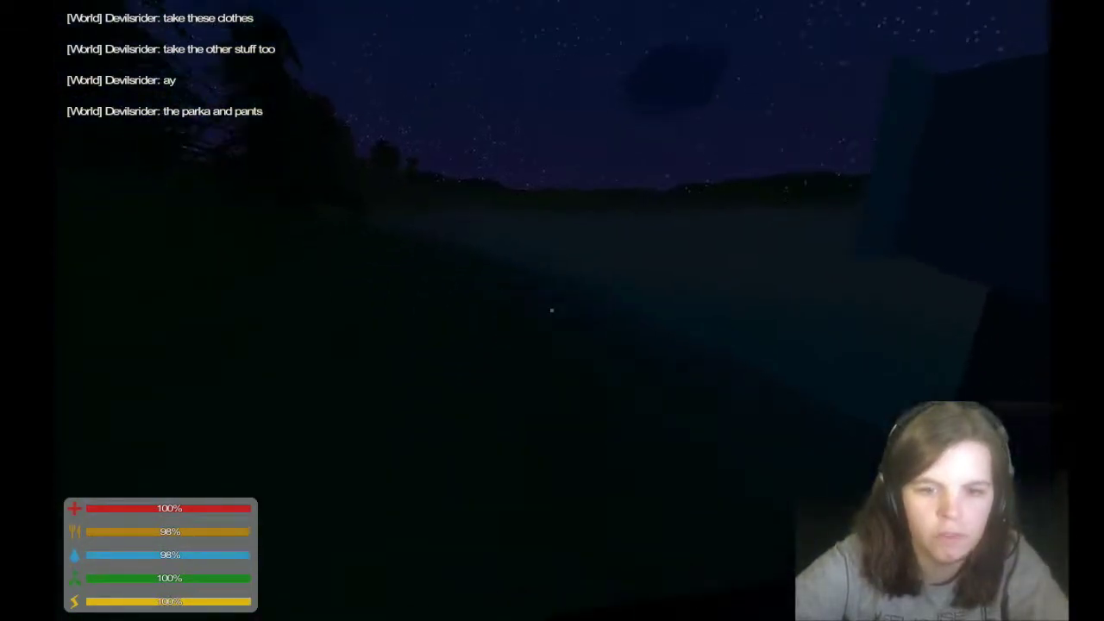
key("w")
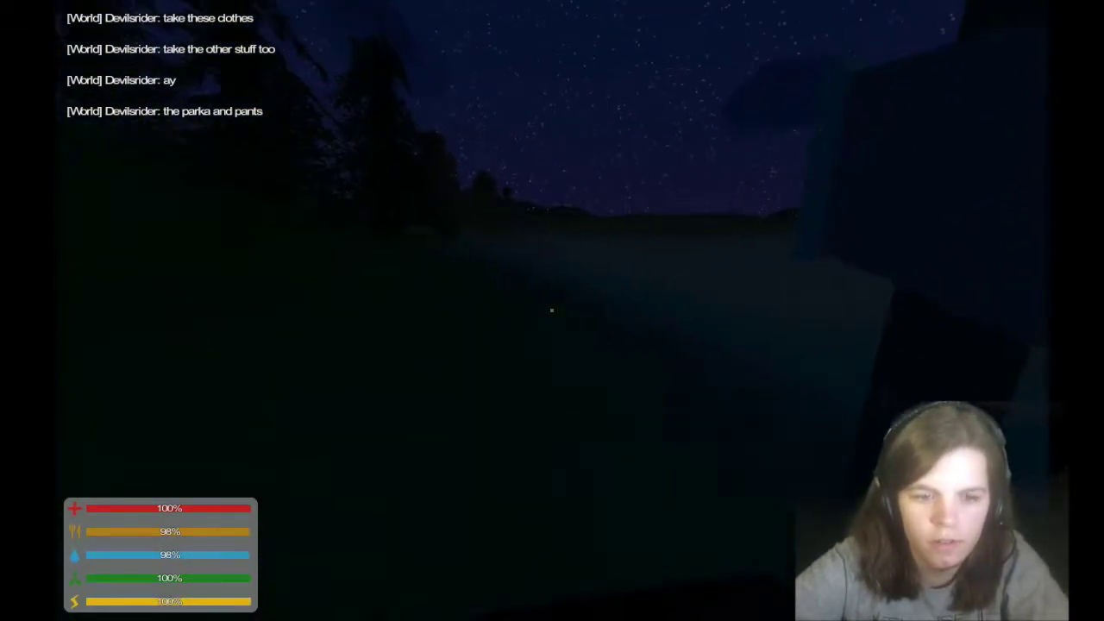
key("w")
- Open the map and look over the carried gear and clothing
key("m")
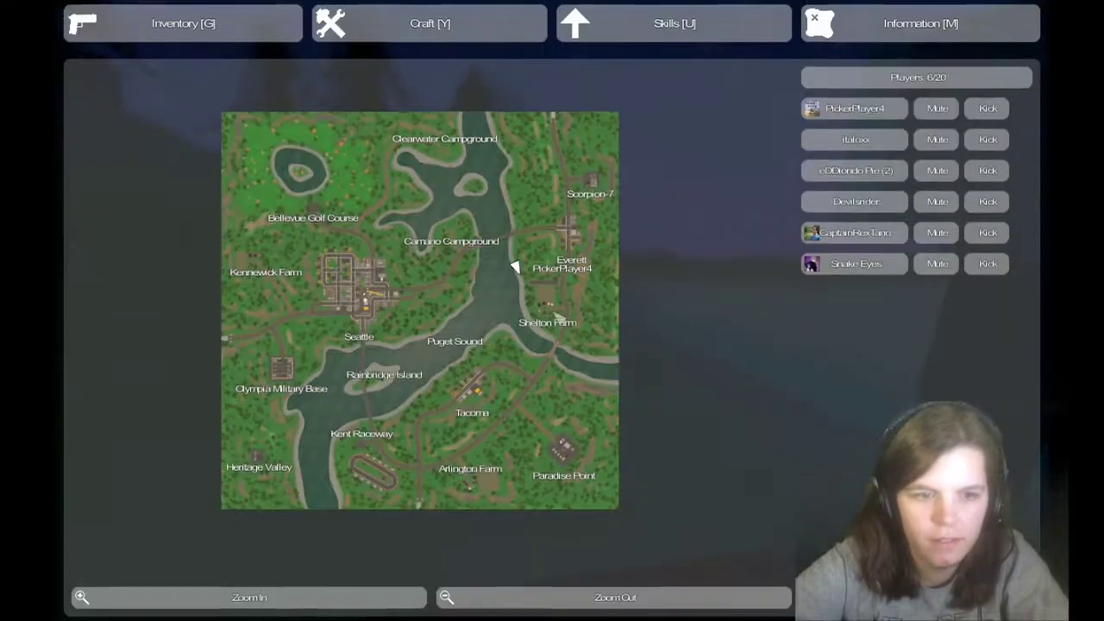
left_click(187, 31)
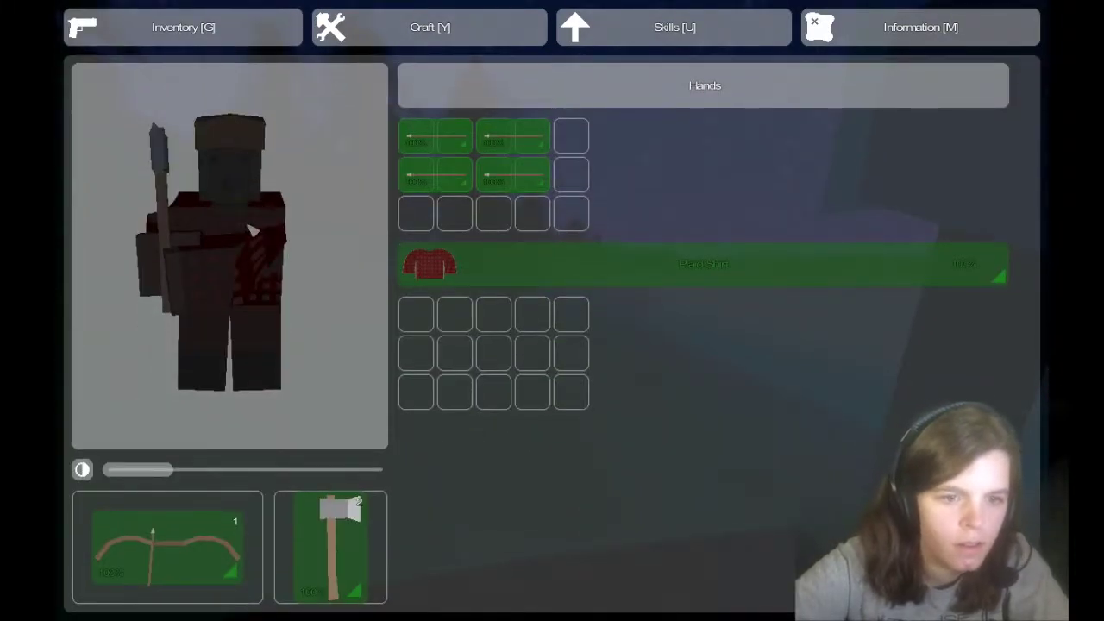
key("g")
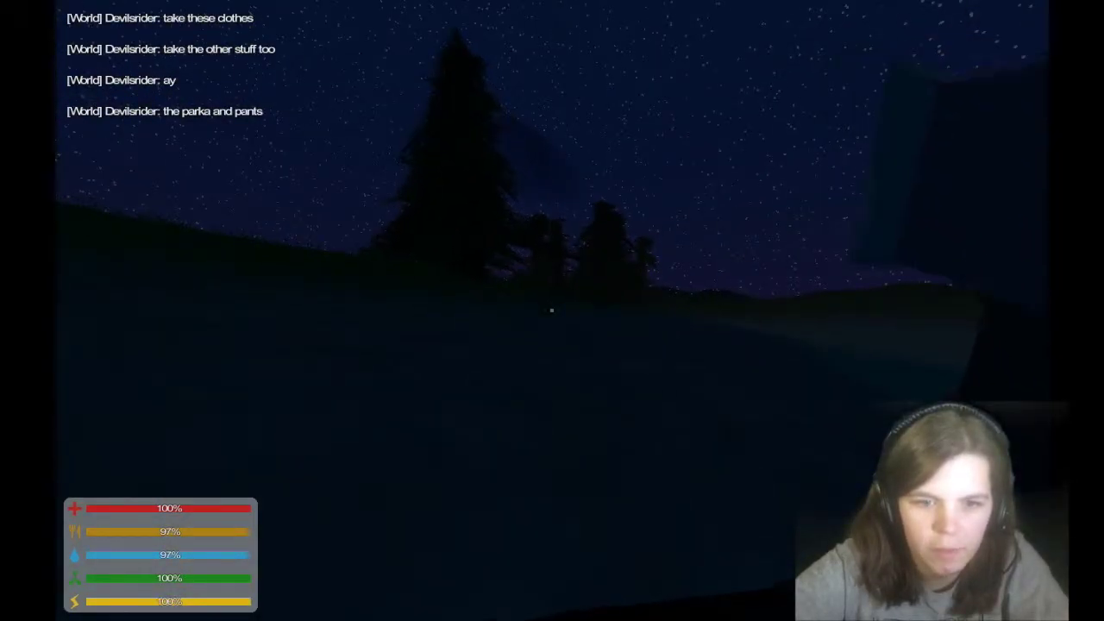
- Sprint across the fields toward the trees until stamina is spent
key("shift+w")
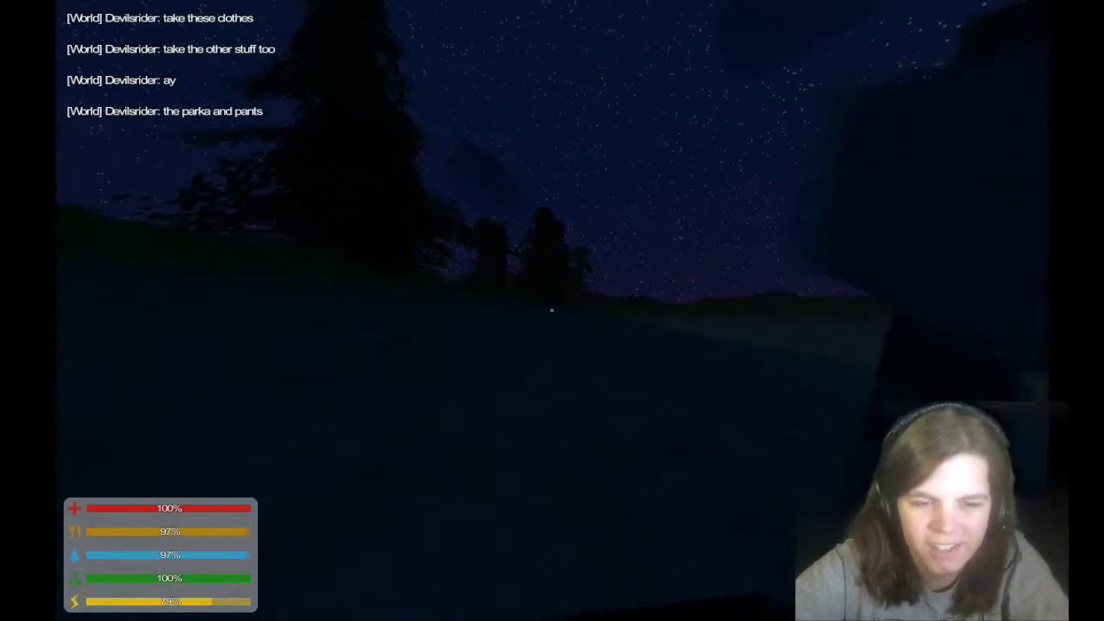
key("shift+w")
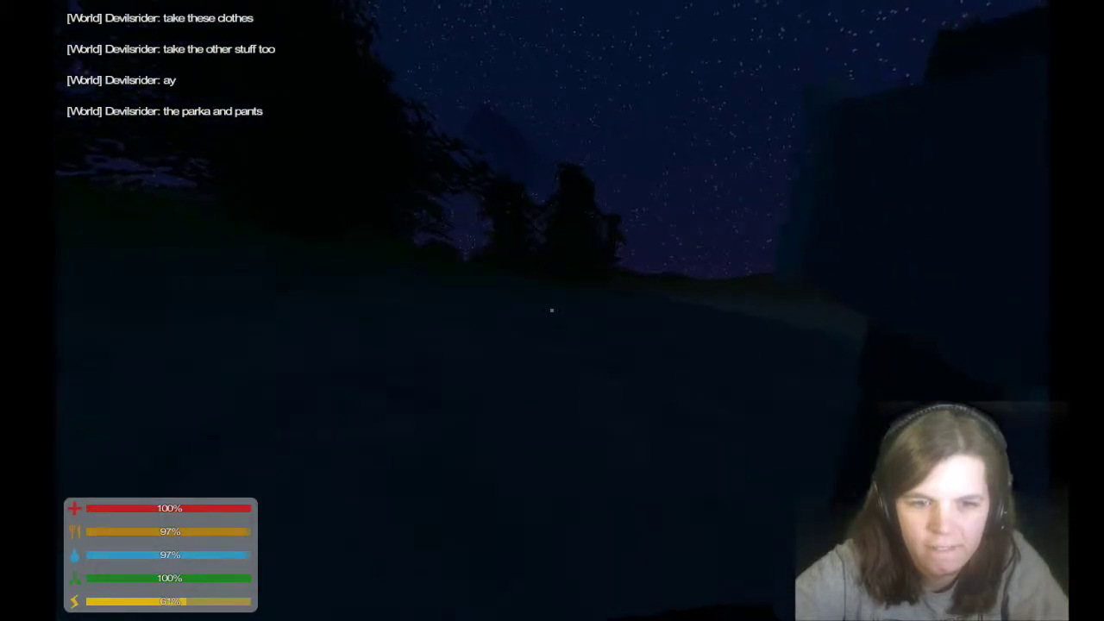
key("shift+w")
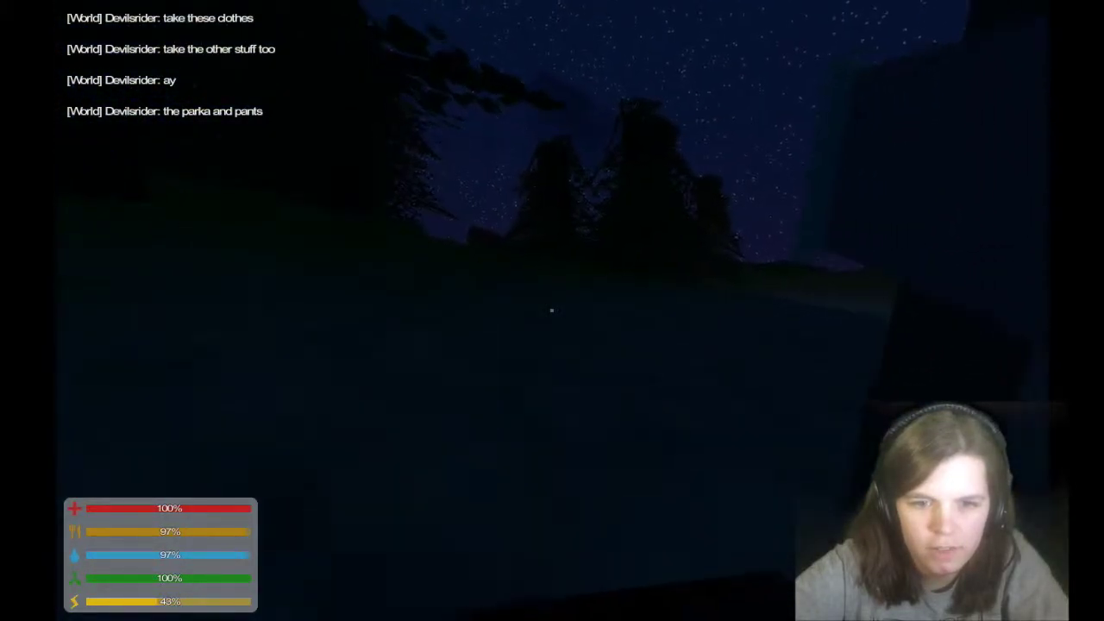
key("shift+w")
key("shift+w")
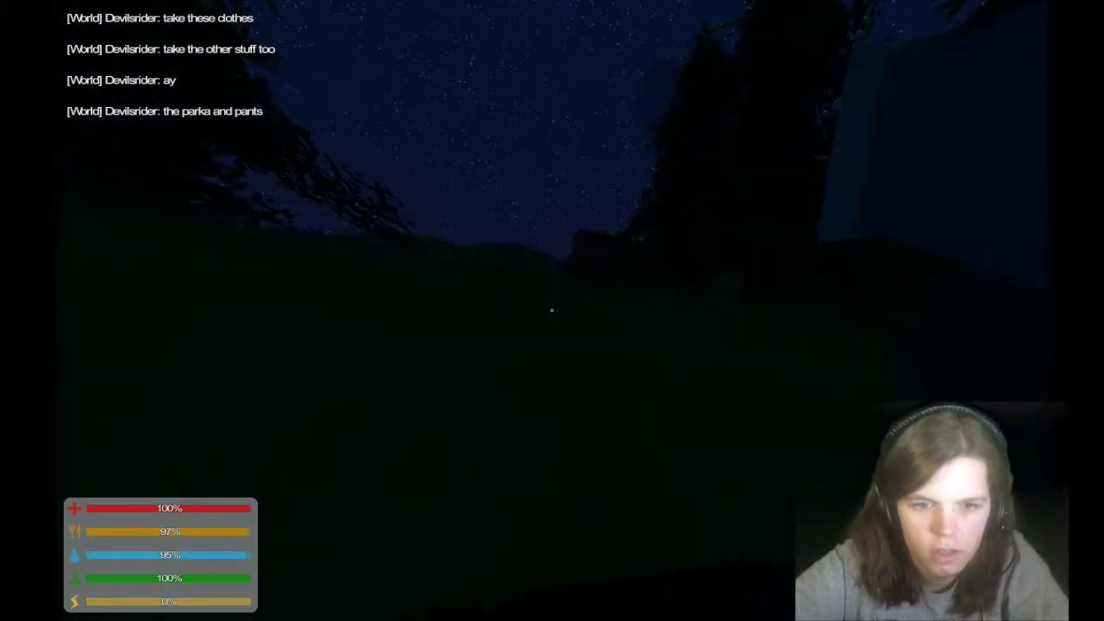
key("w")
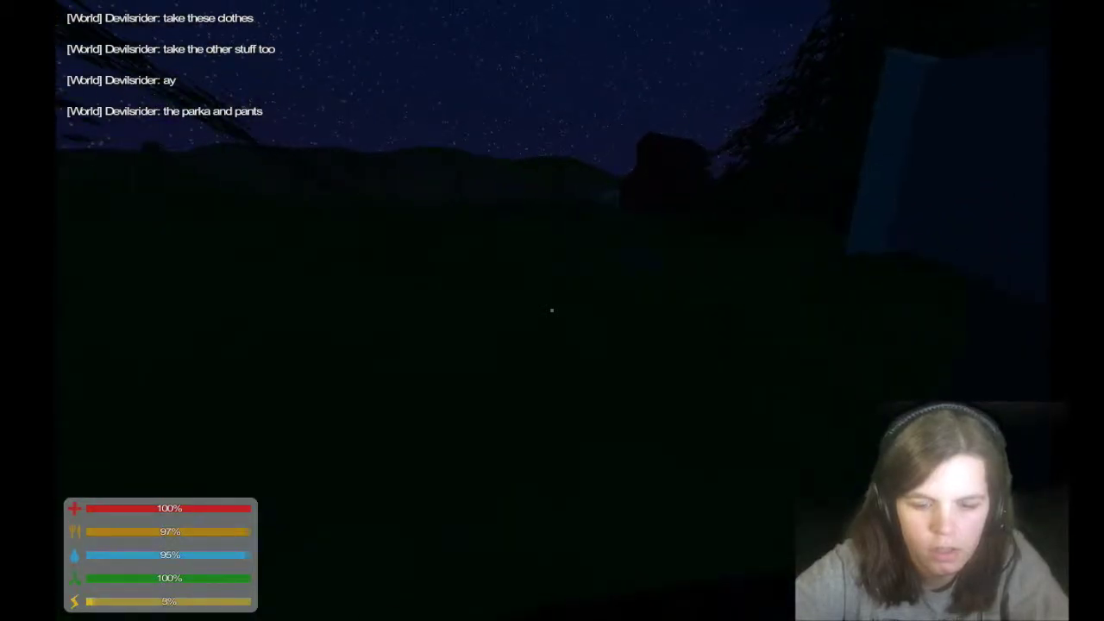
- Check the map, then walk across the field toward the distant silhouettes and tree line
key("m")
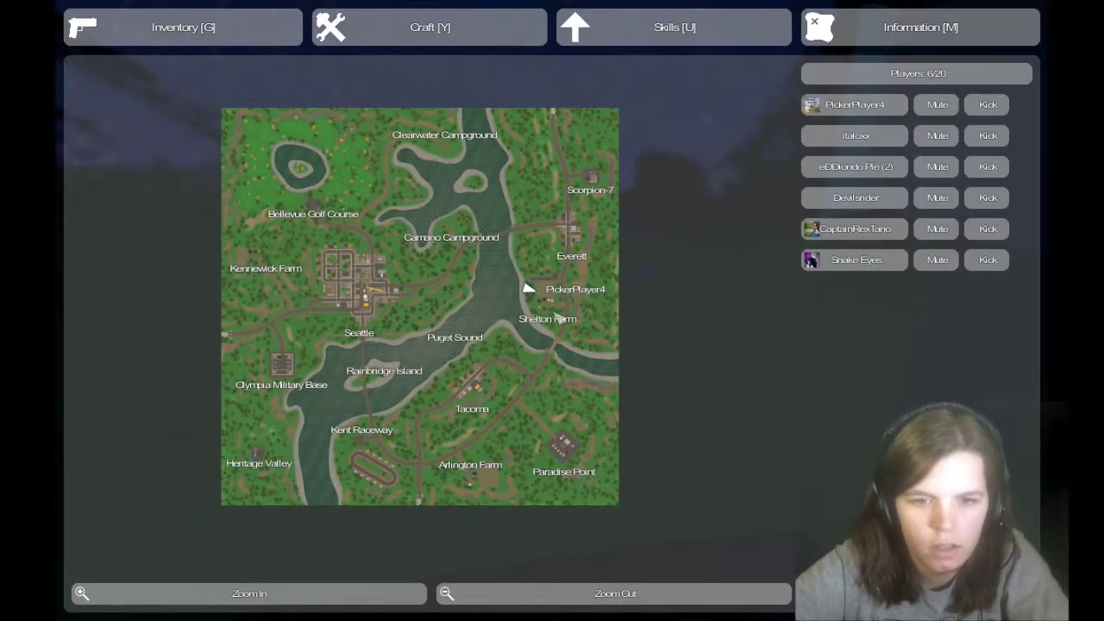
key("m")
key("w")
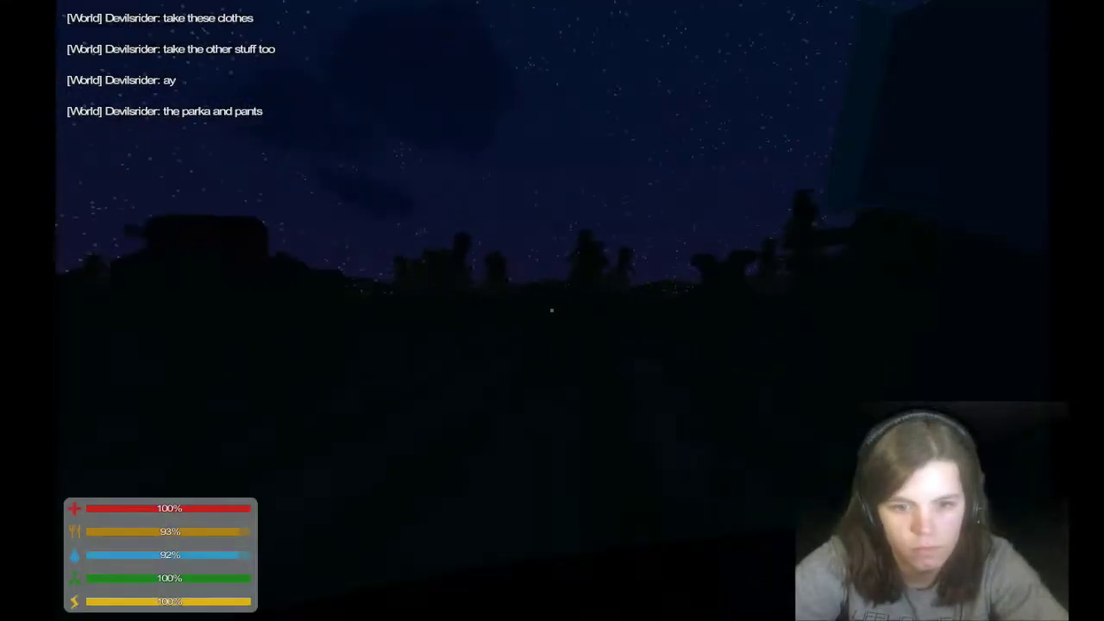
key("w")
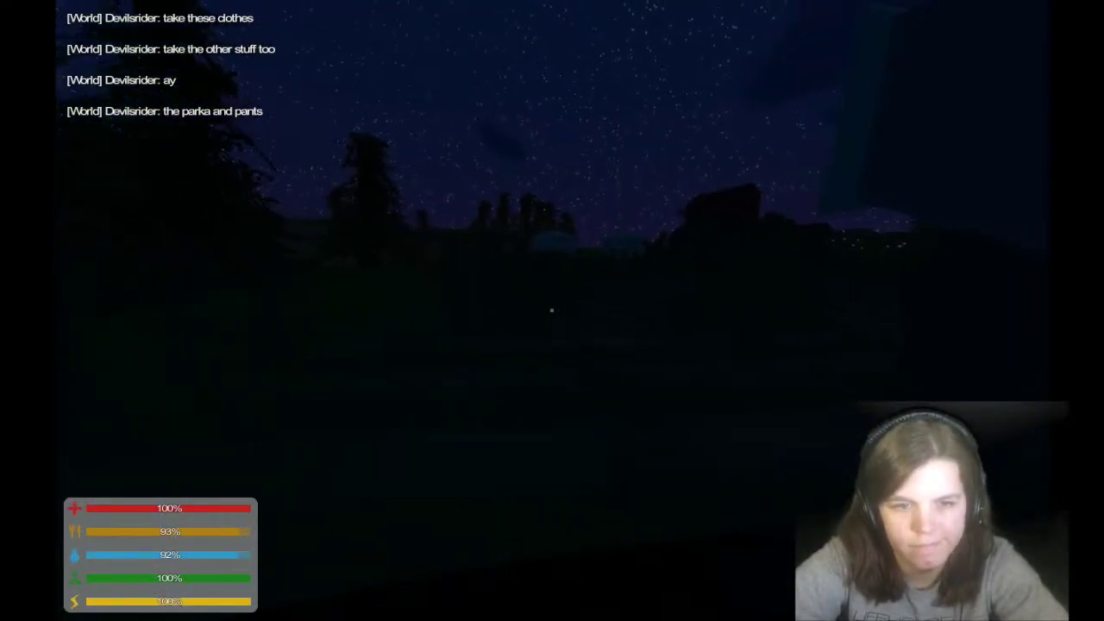
key("w")
key("w")
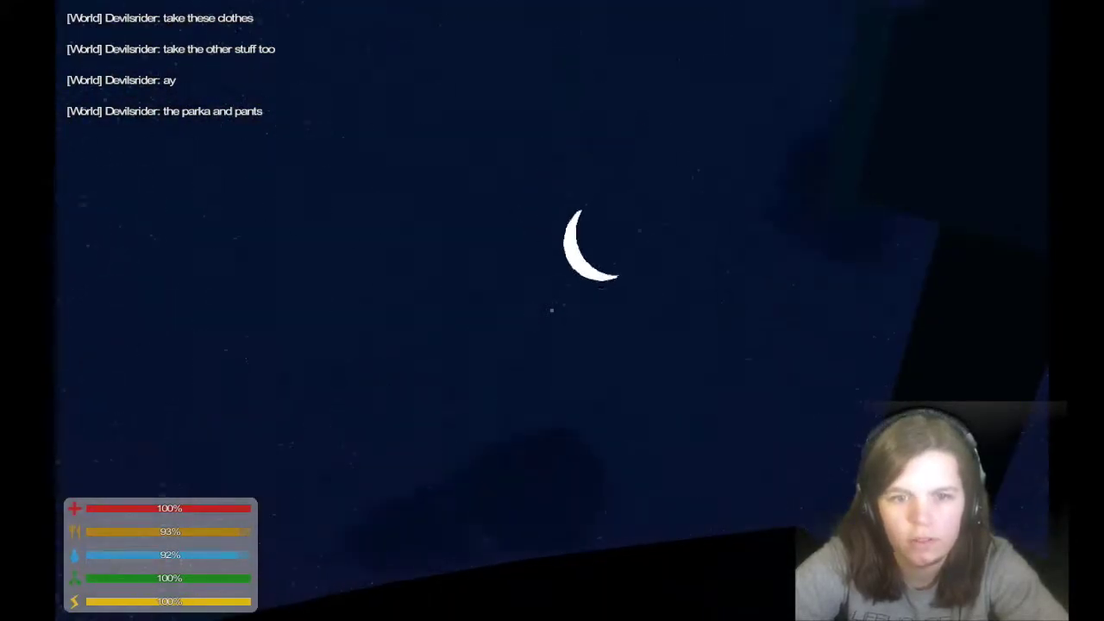
key("w")
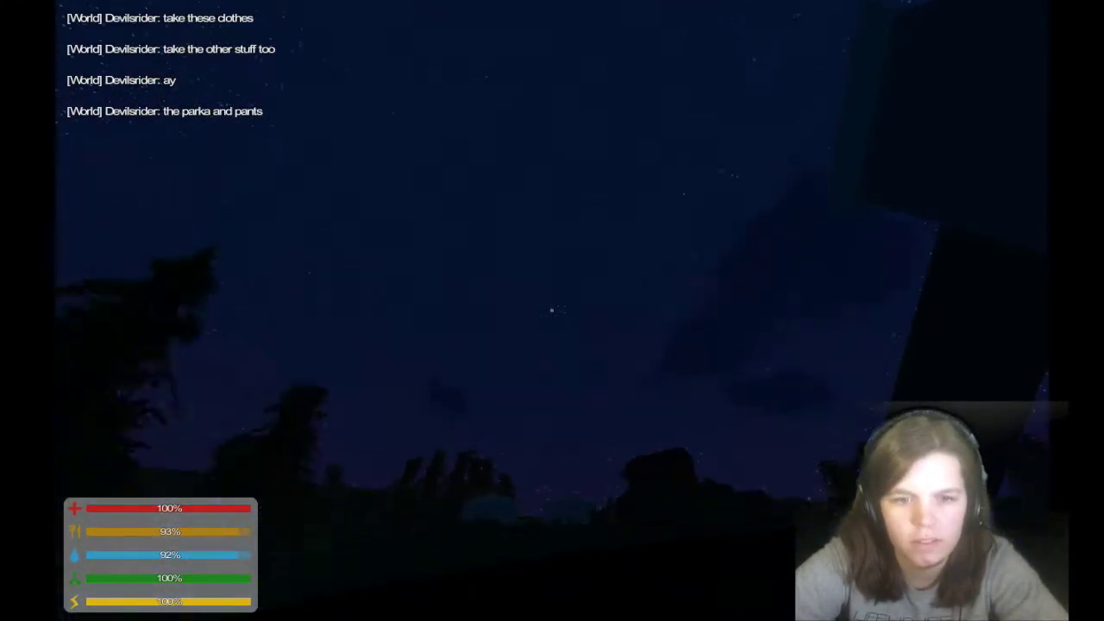
key("w")
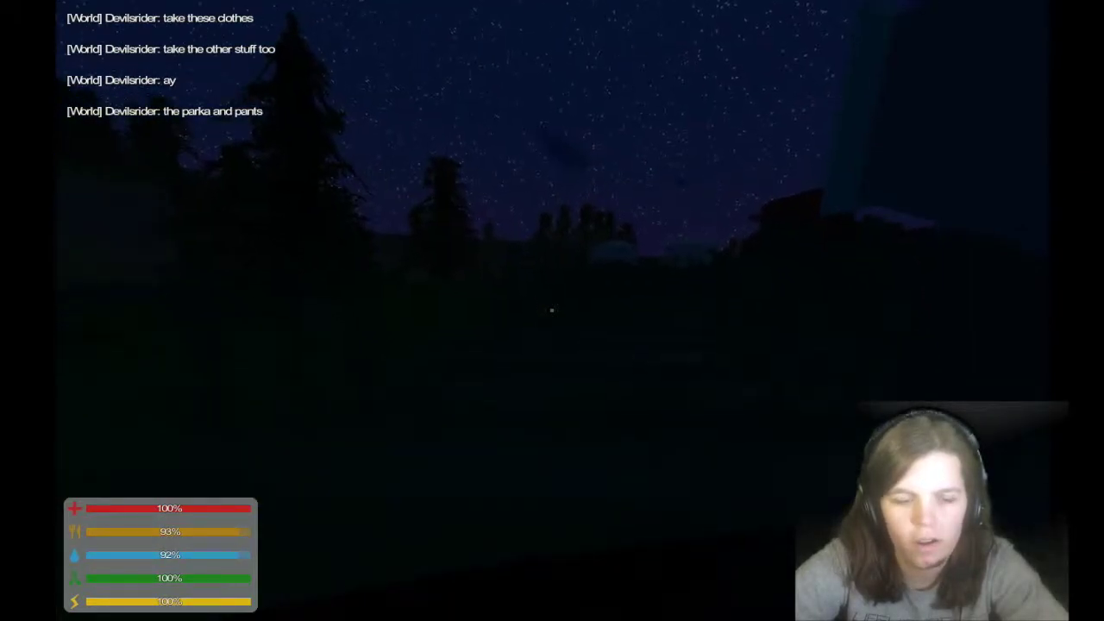
key("w")
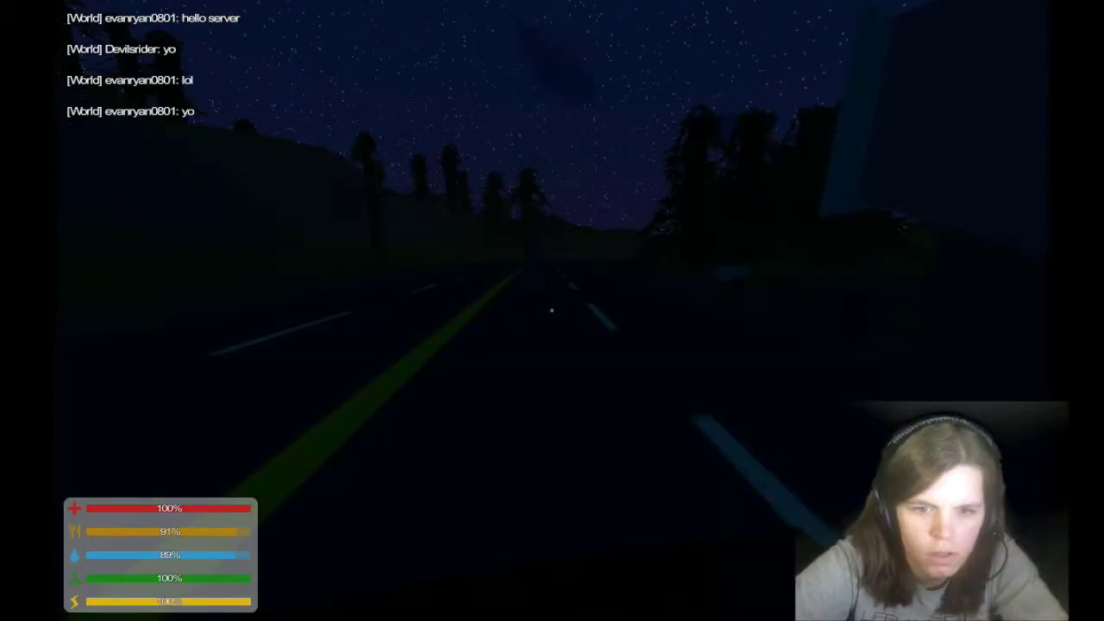
- Run along the road toward the other player, brightening the display to see
key("w")
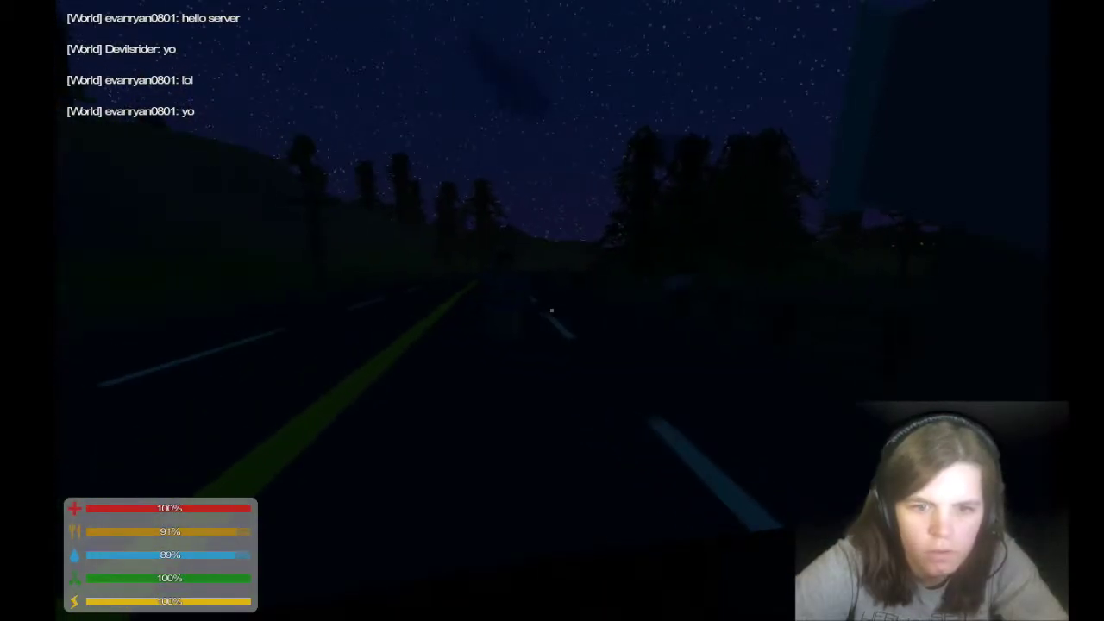
key("w")
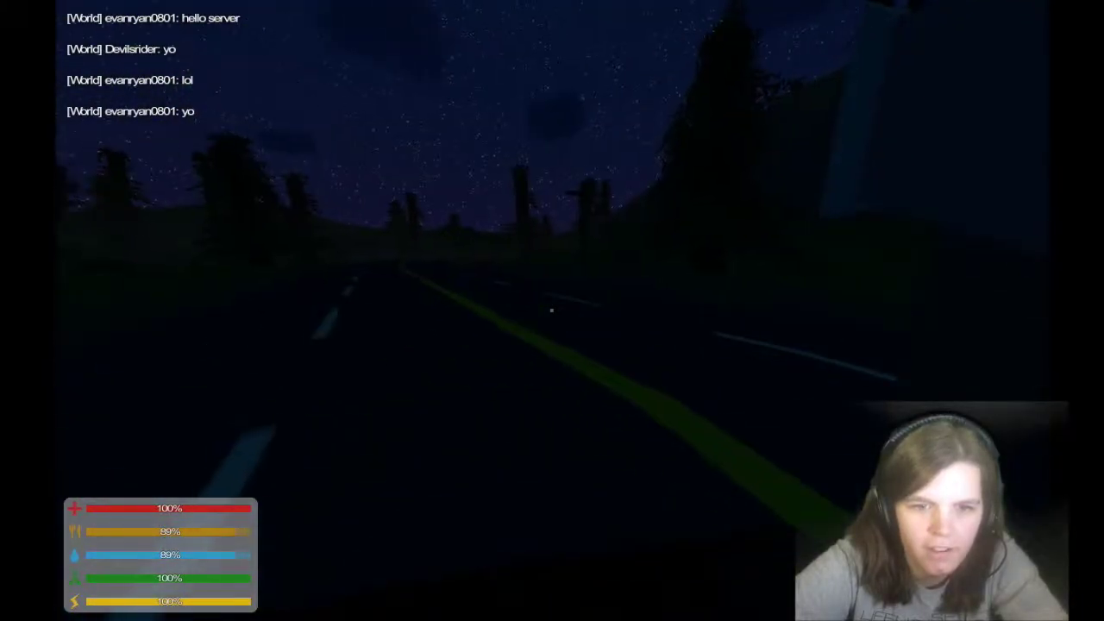
key("w")
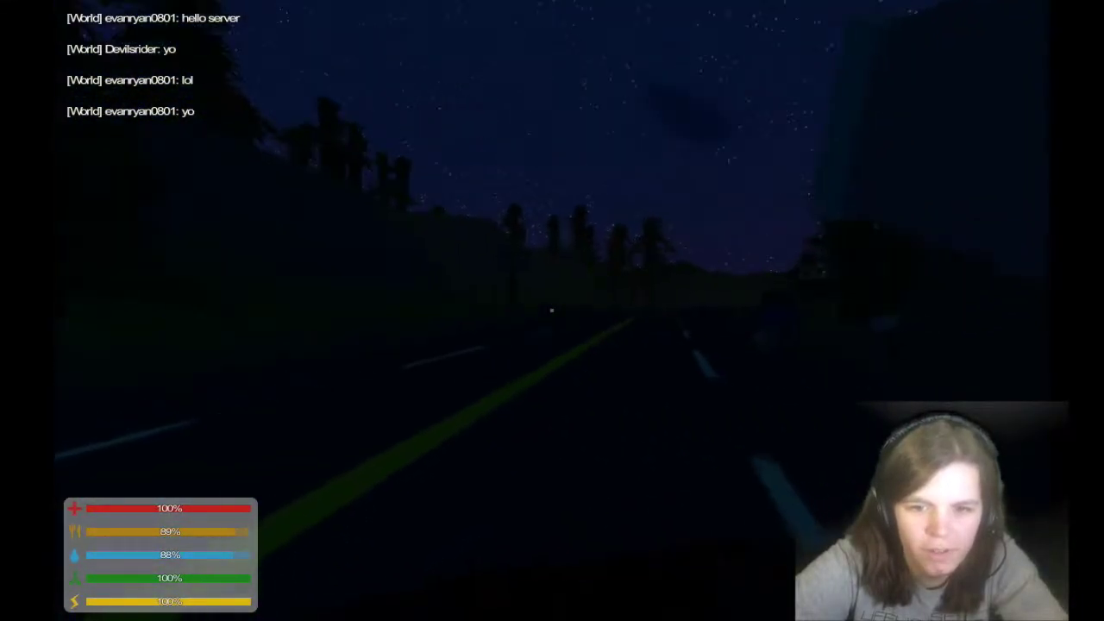
key("w")
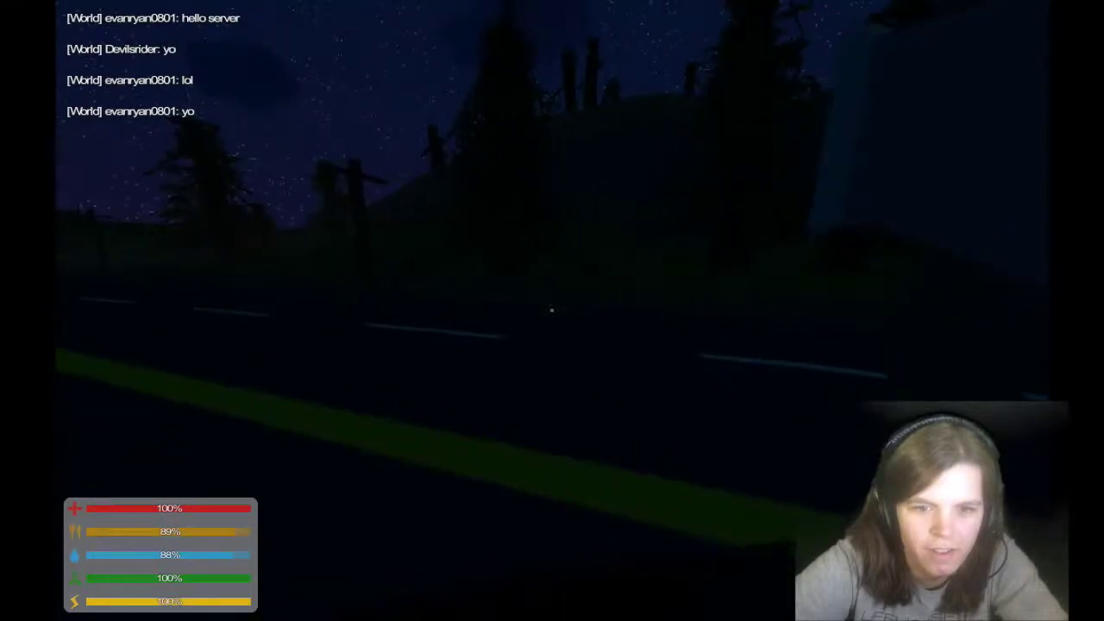
key("w")
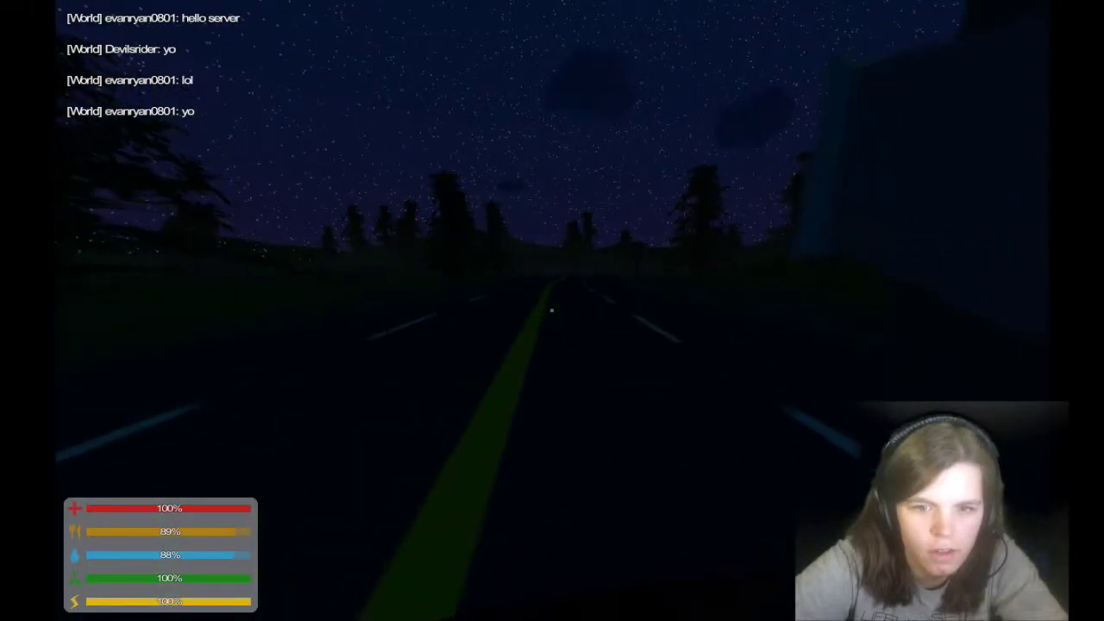
key("w")
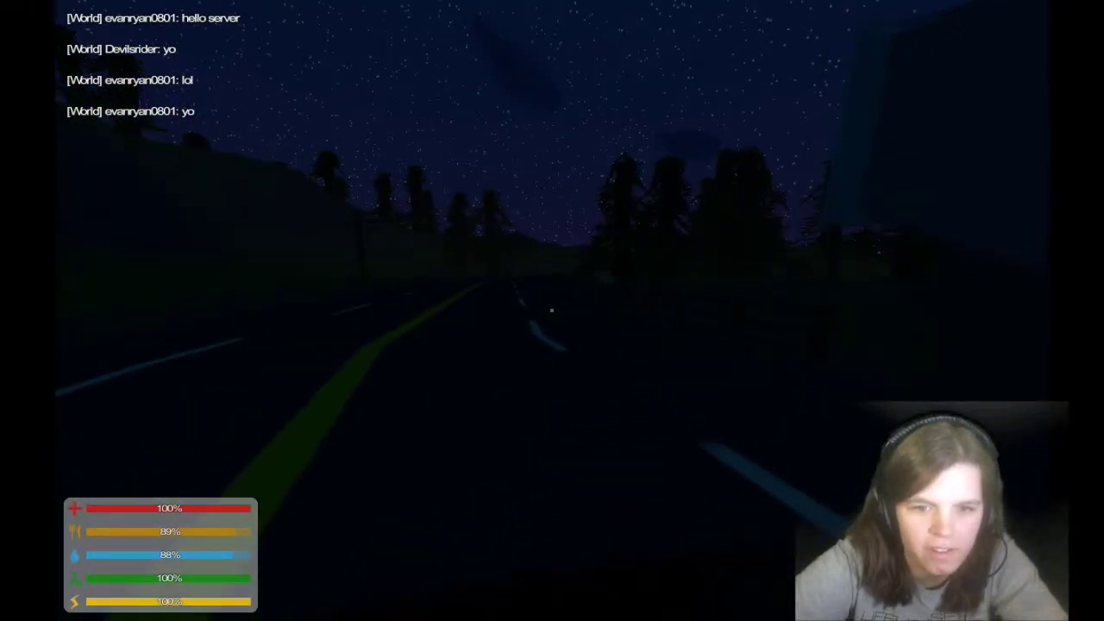
key("F1")
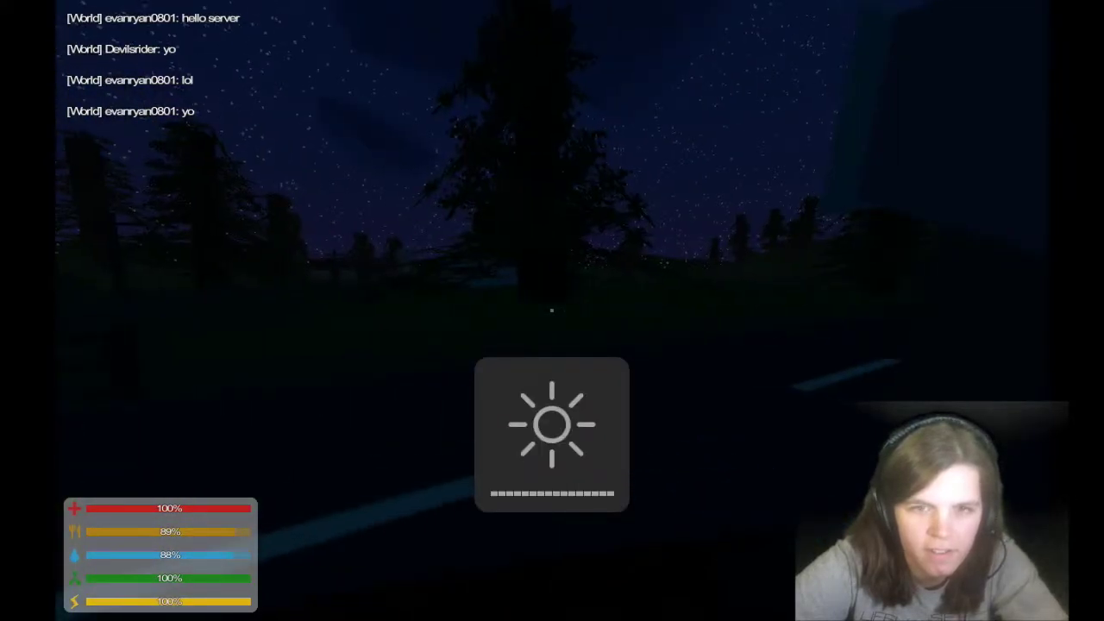
- Continue down the road past the roadside trees, bearing left
key("w")
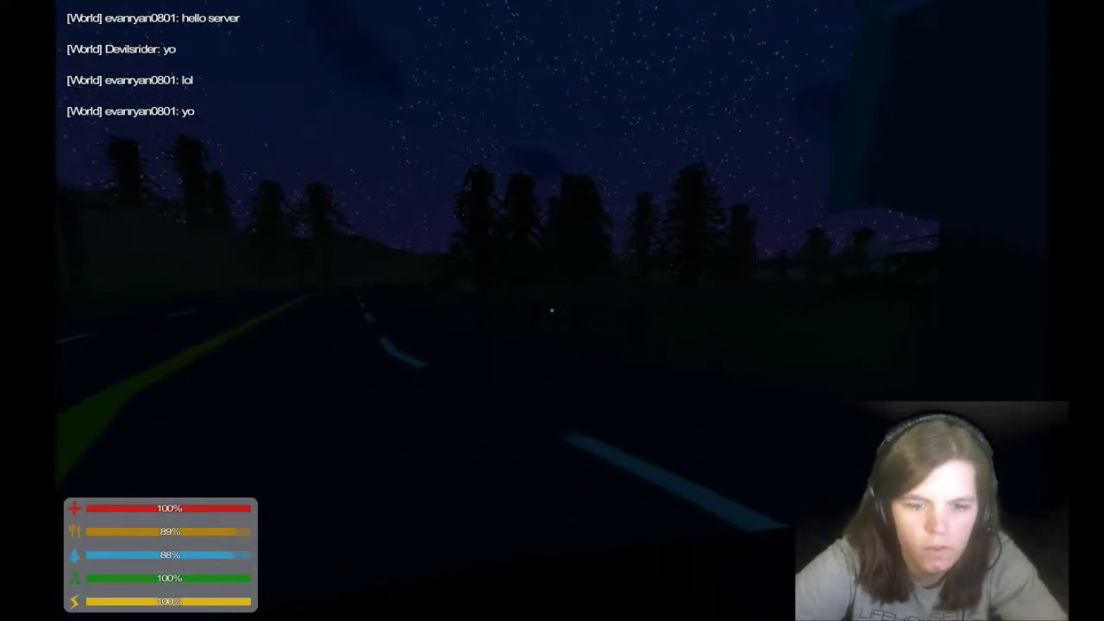
key("w")
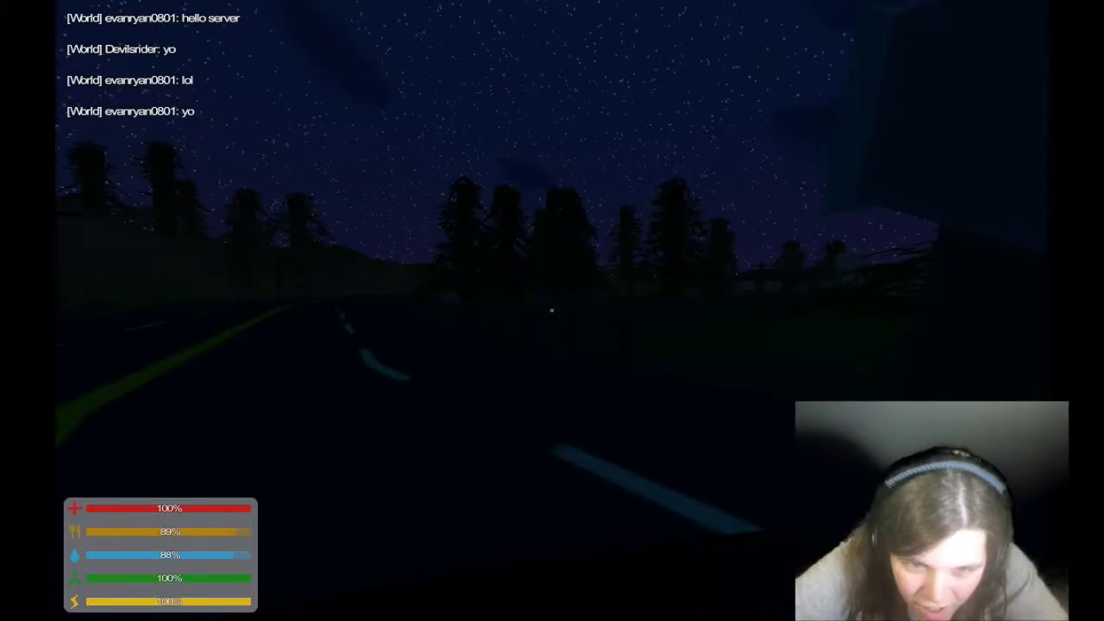
key("w")
key("w")
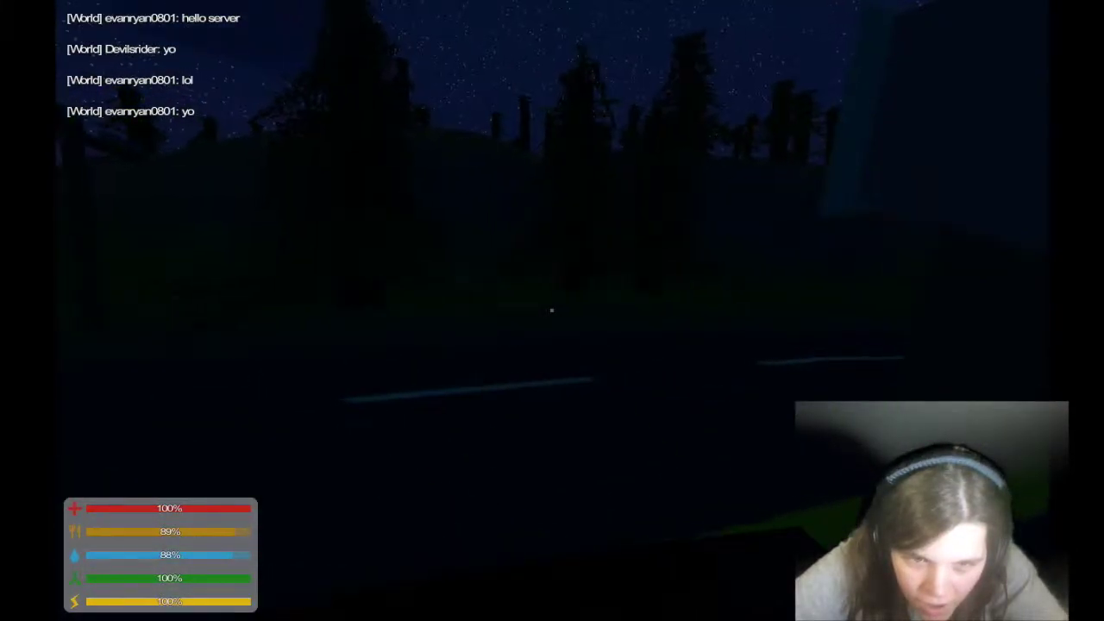
key("w")
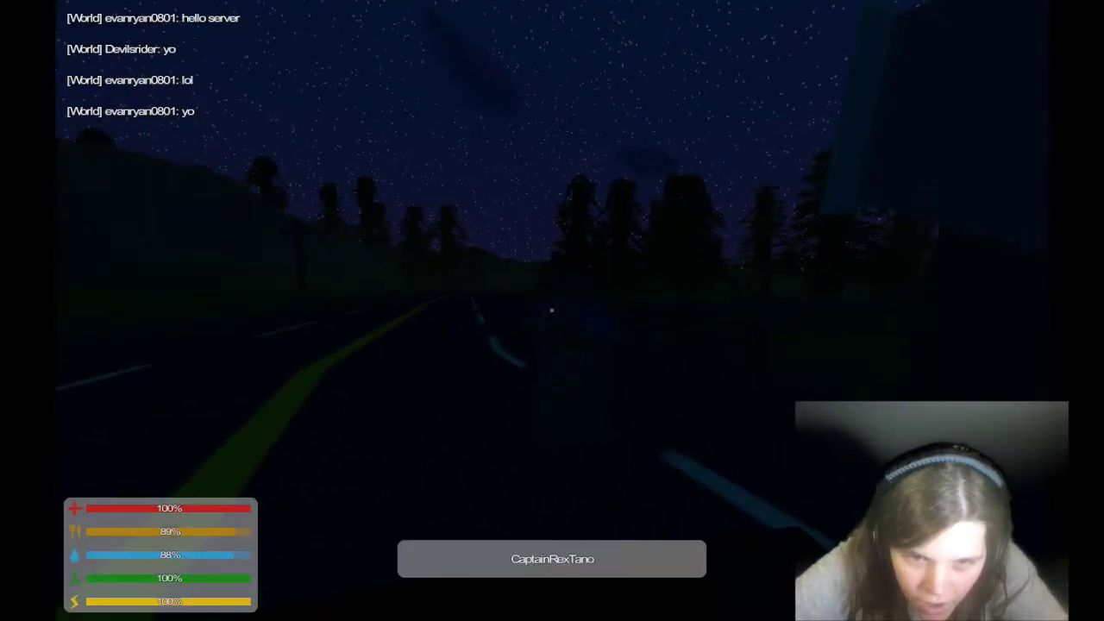
key("w")
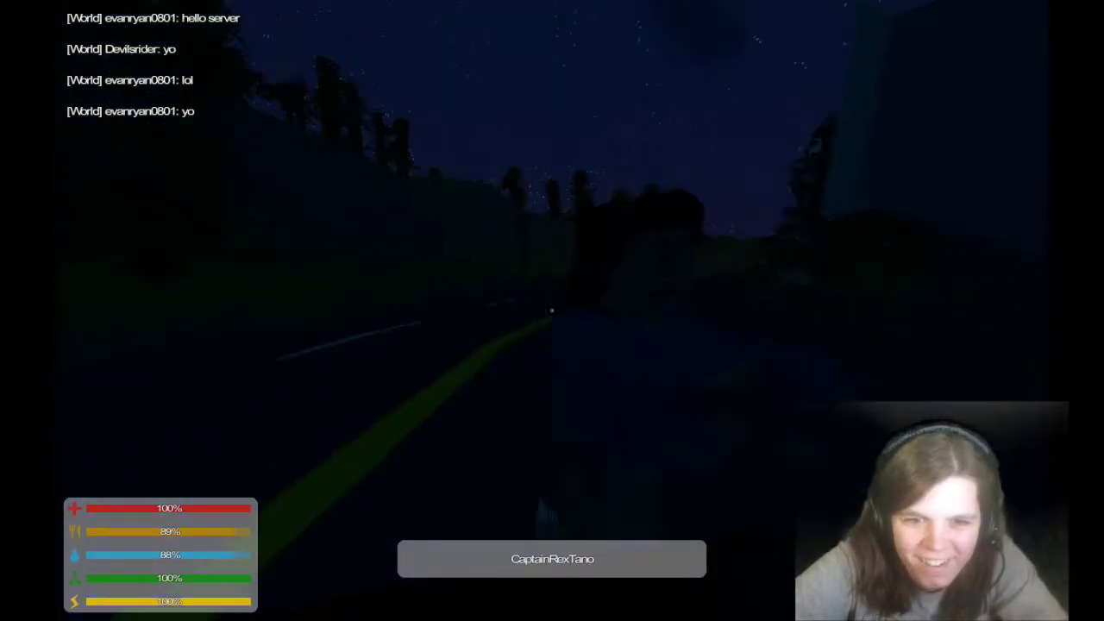
key("w")
key("w")
key("w")
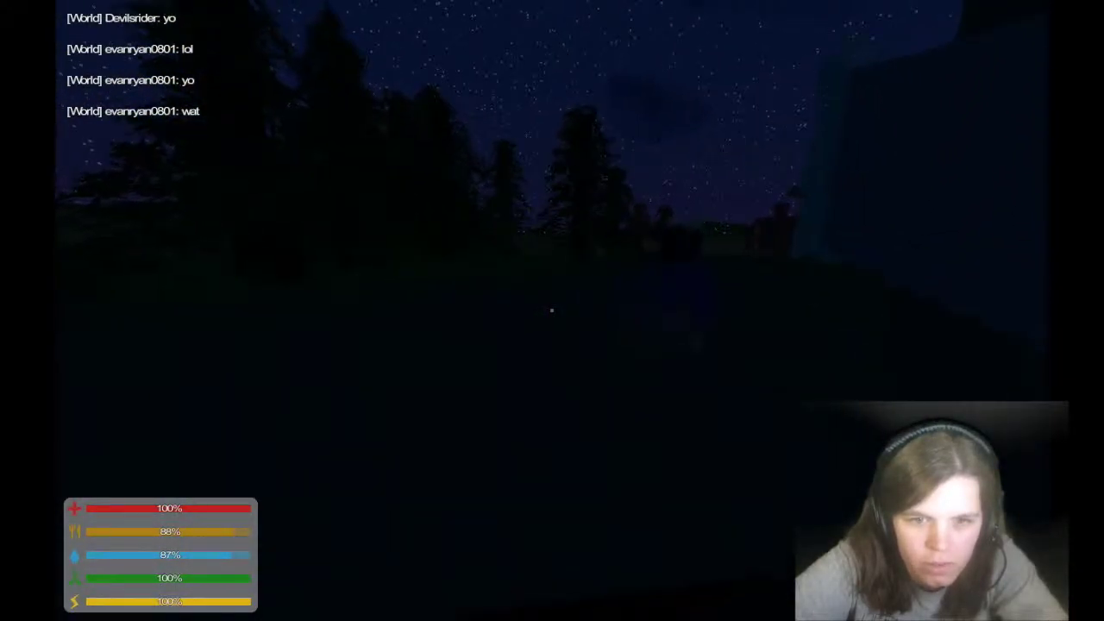
- Head toward the distant farm buildings and walk up to the farmhouse's front window
key("w")
key("w")
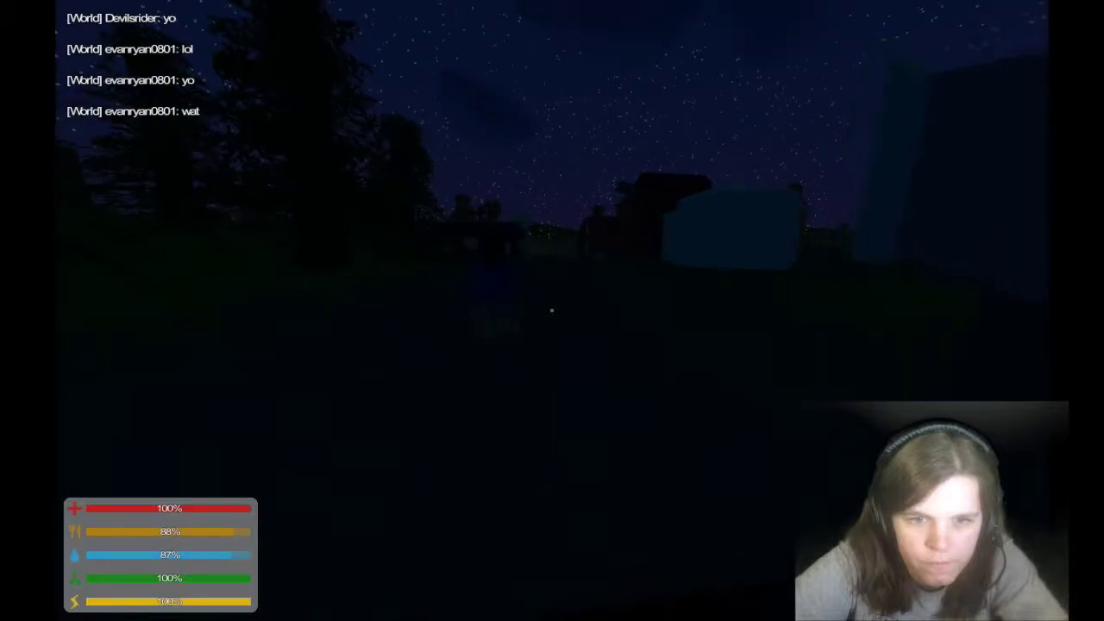
key("w")
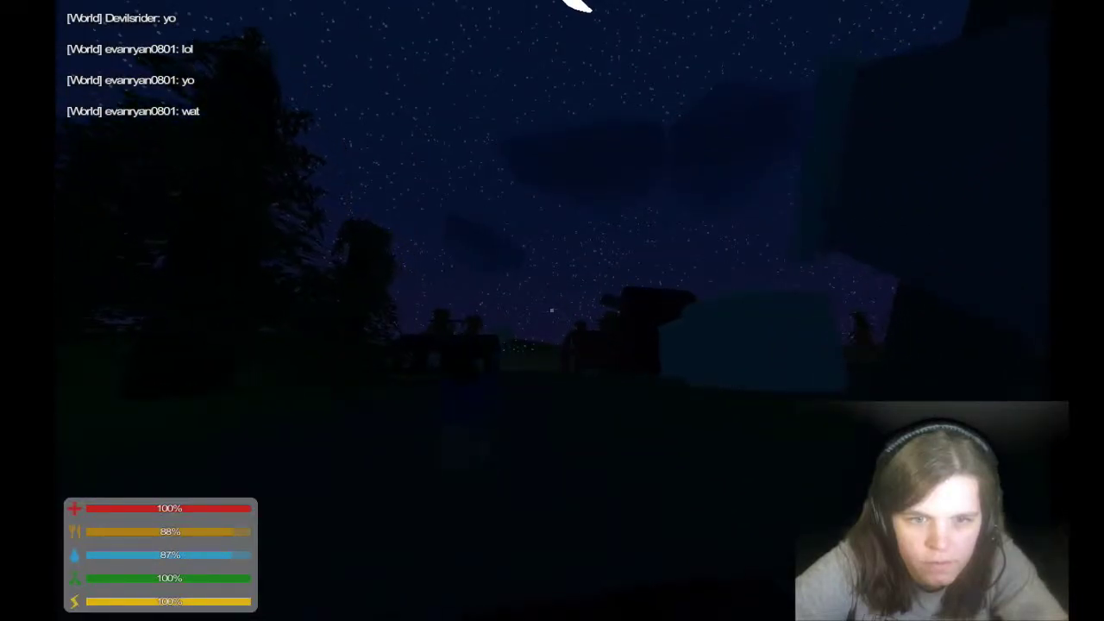
key("w")
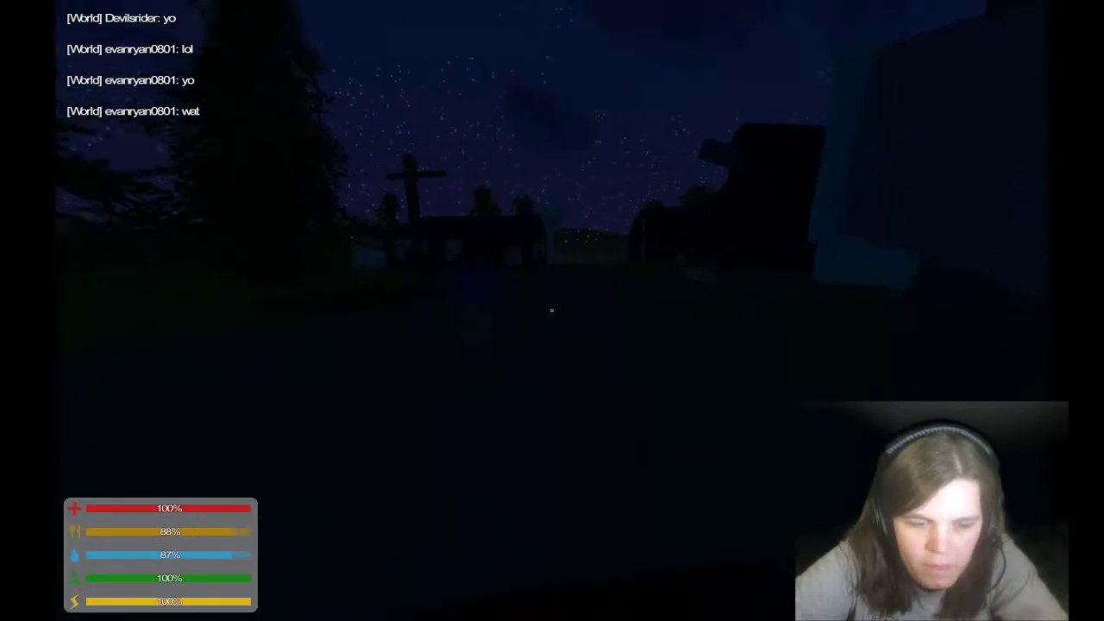
key("w")
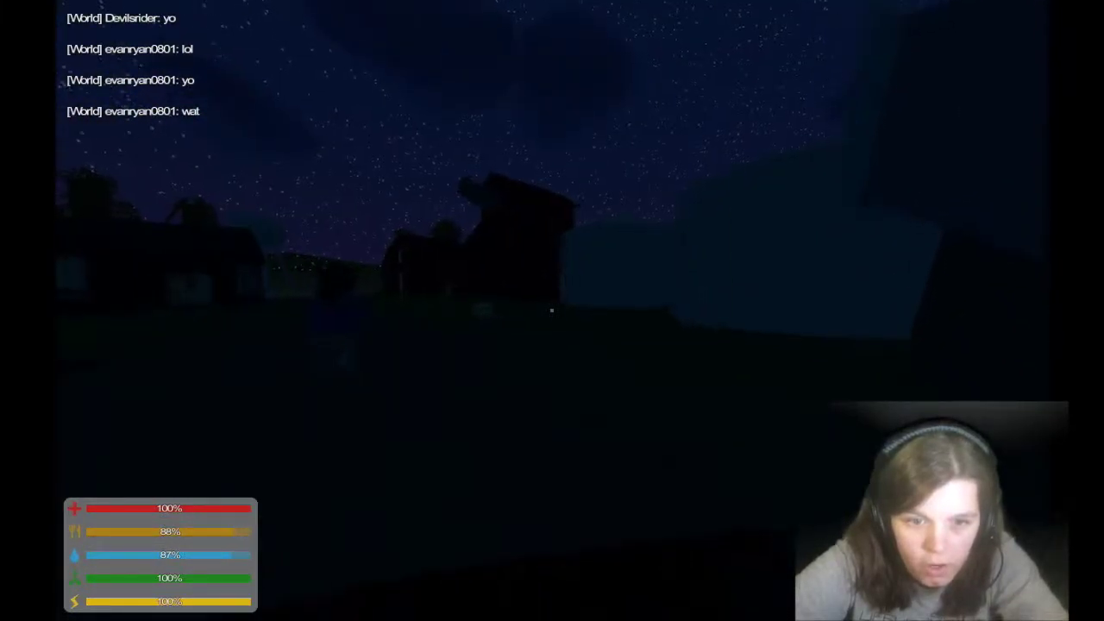
key("w")
key("w")
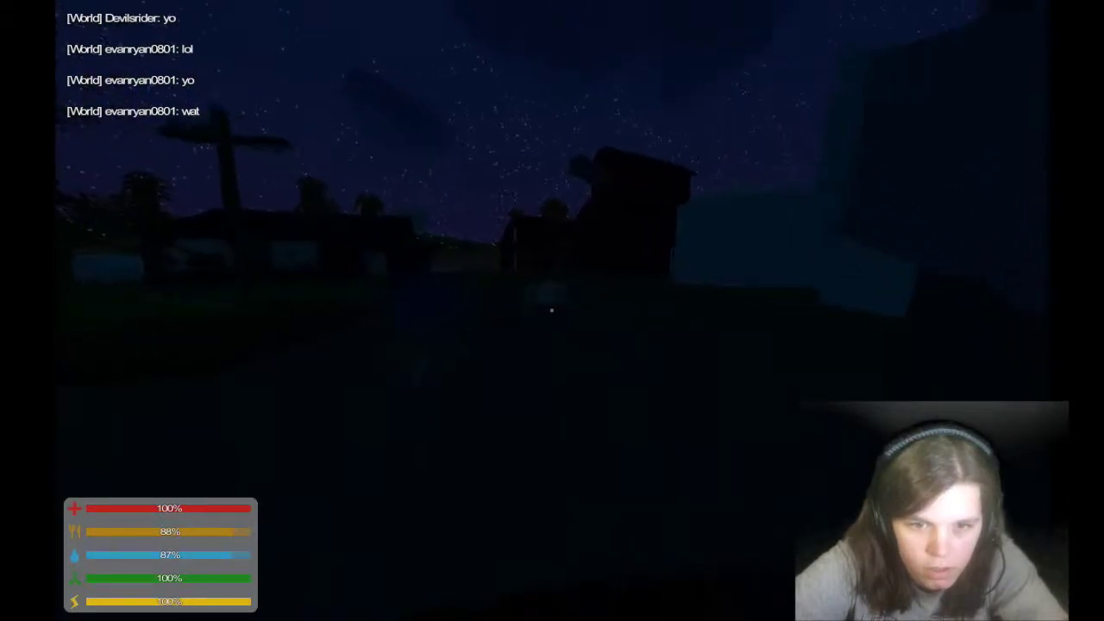
key("w")
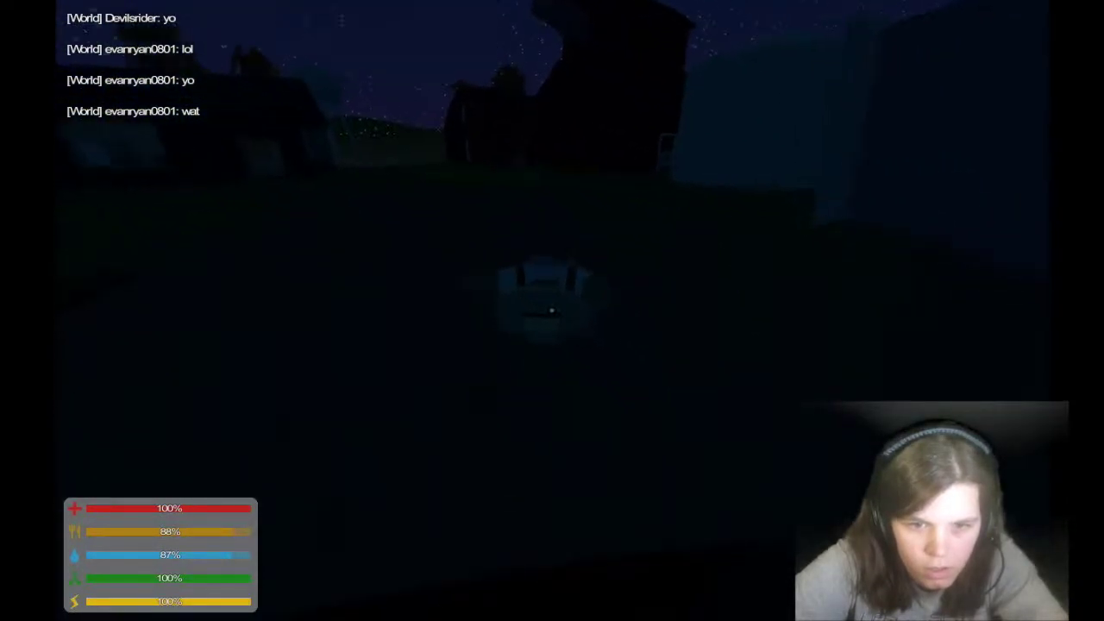
key("w")
key("w")
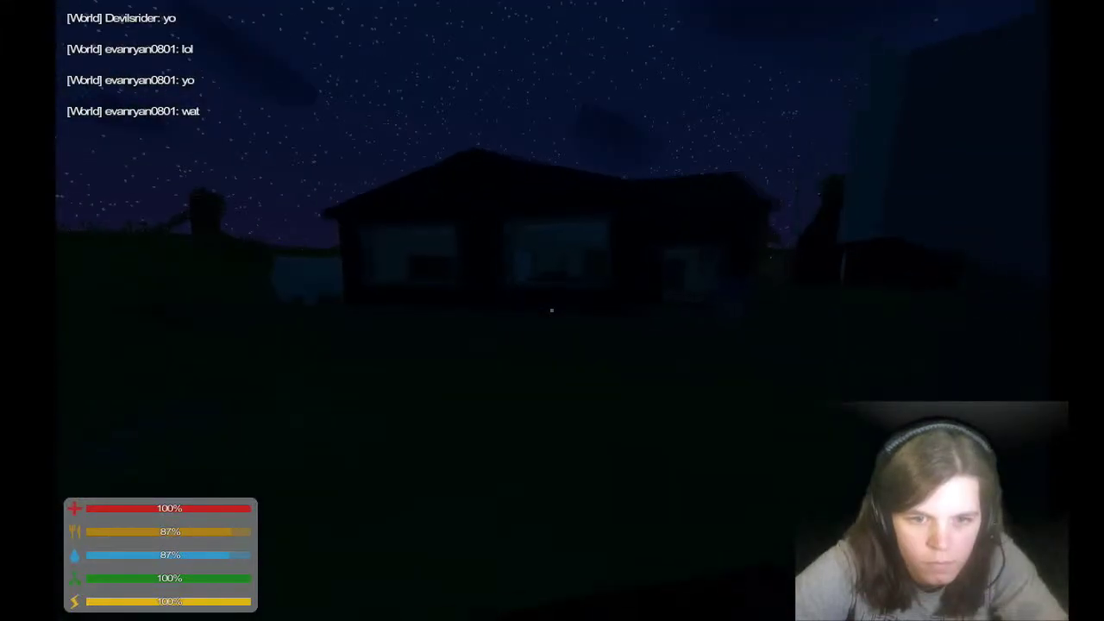
key("w")
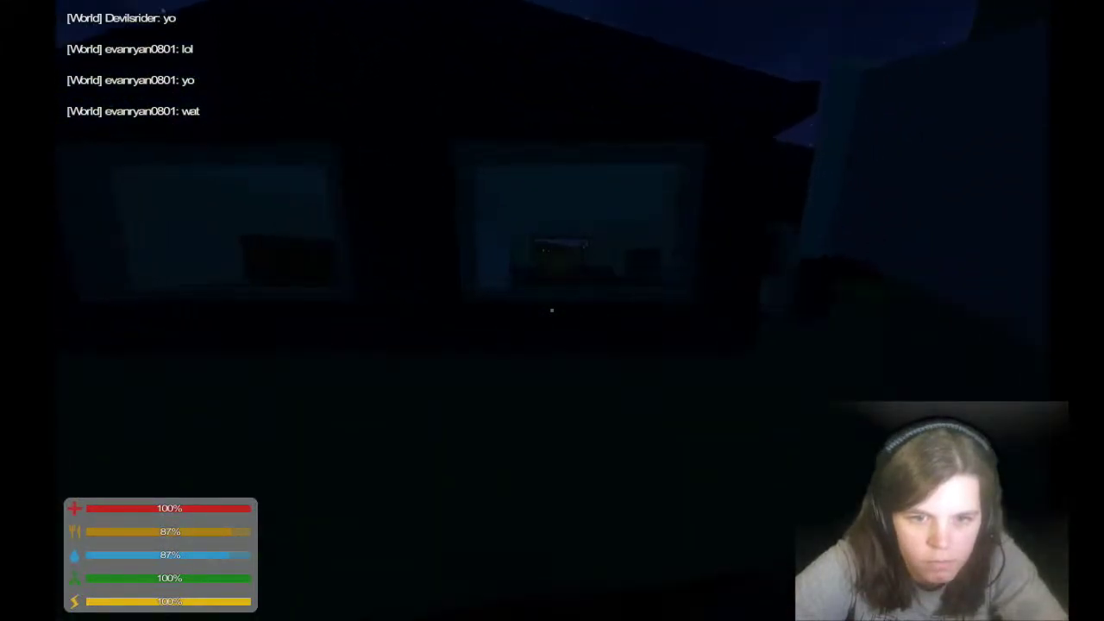
- Vault through the farmhouse window and drop through the floor hole to fight a zombie for experience
key("w")
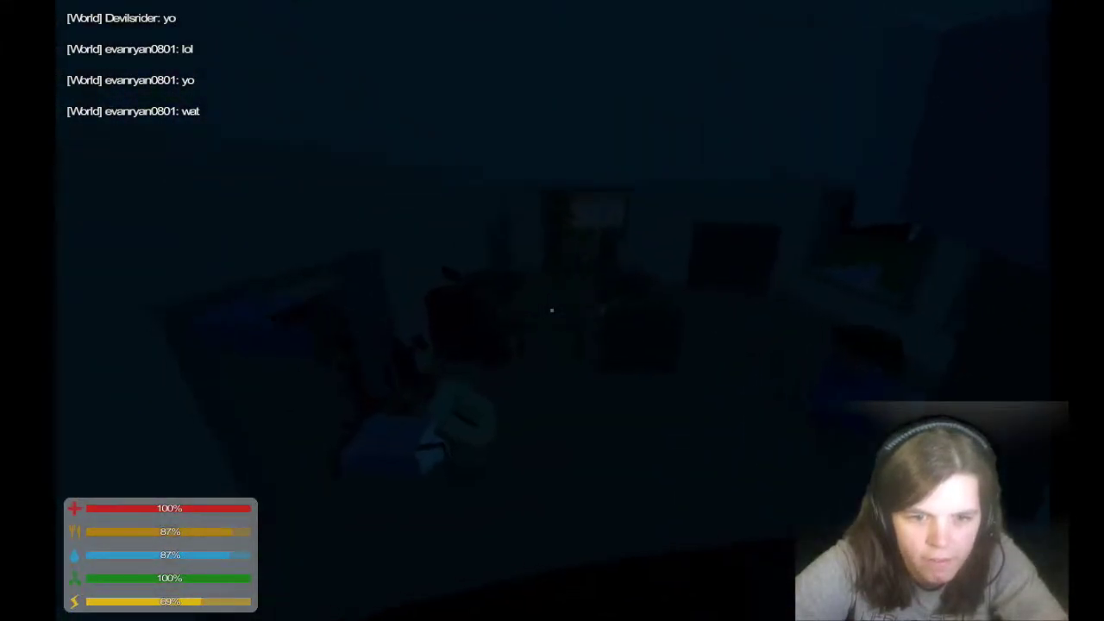
key("w")
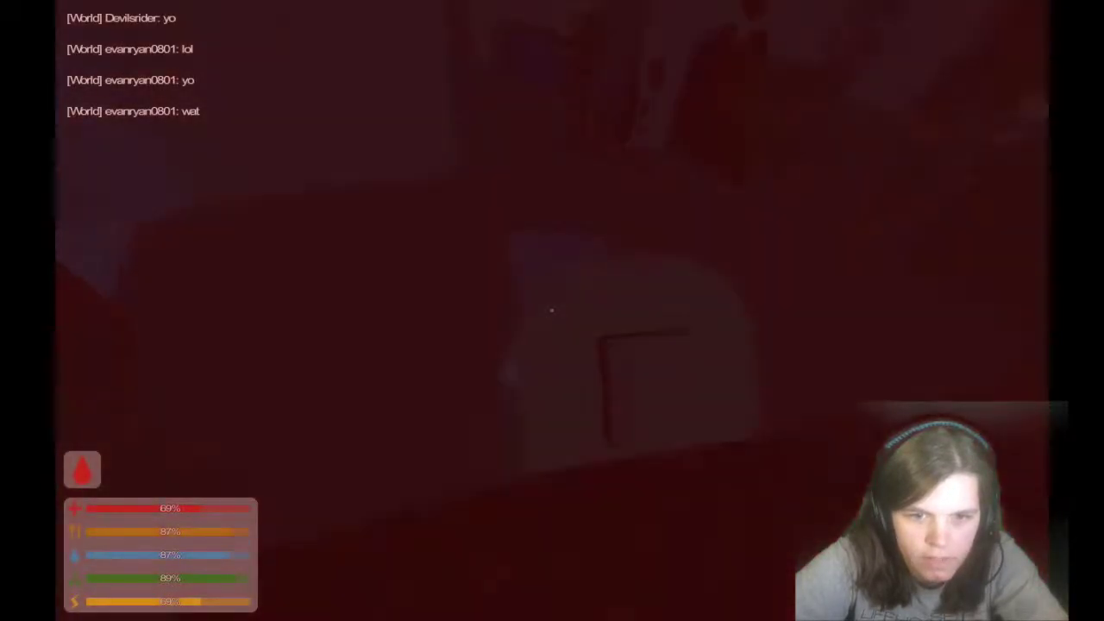
key("w")
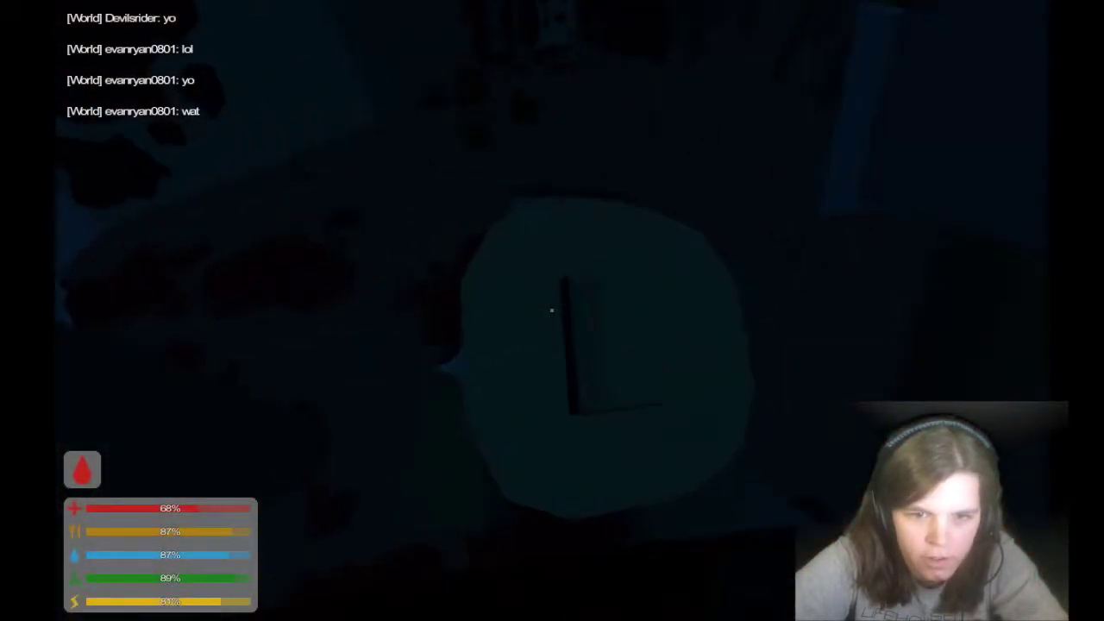
key("w")
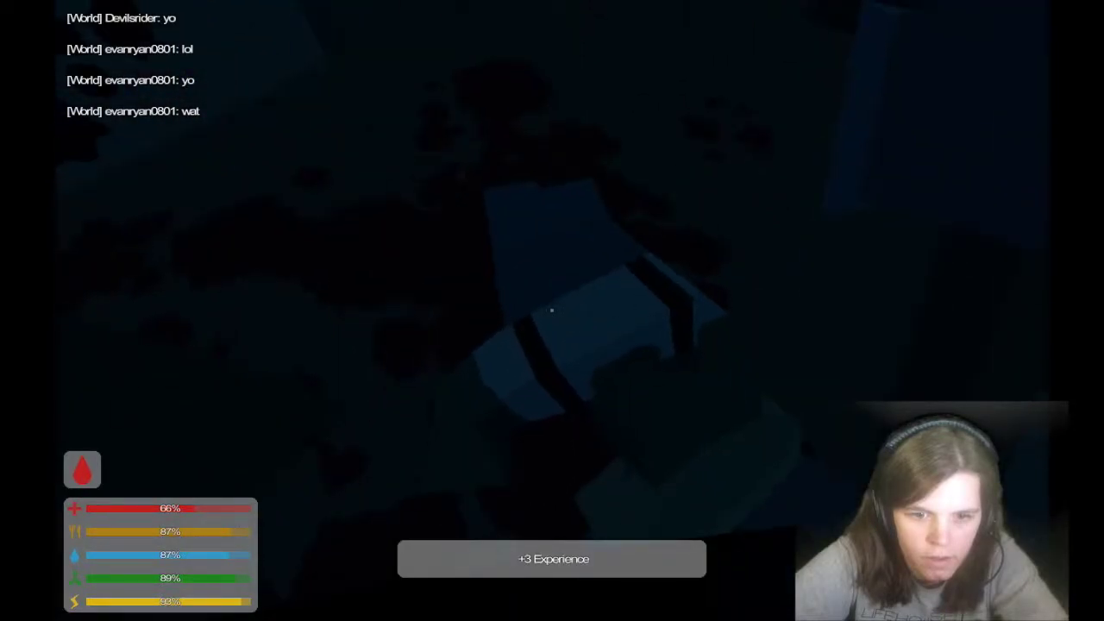
- Move through the dark rooms to the doorway and bring up the map and player information
key("w")
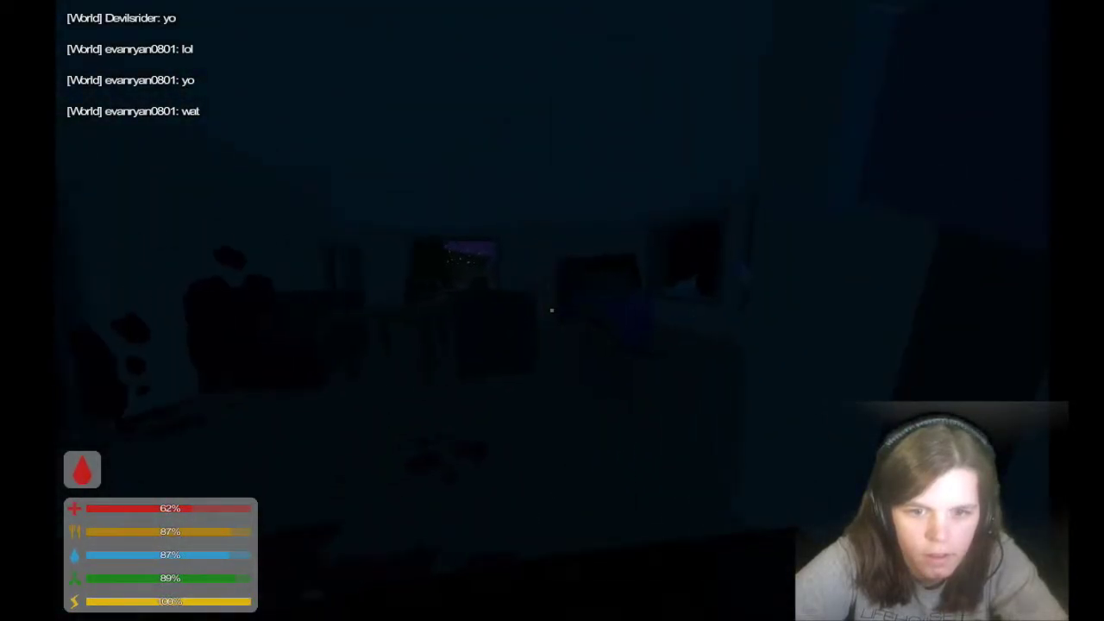
key("w")
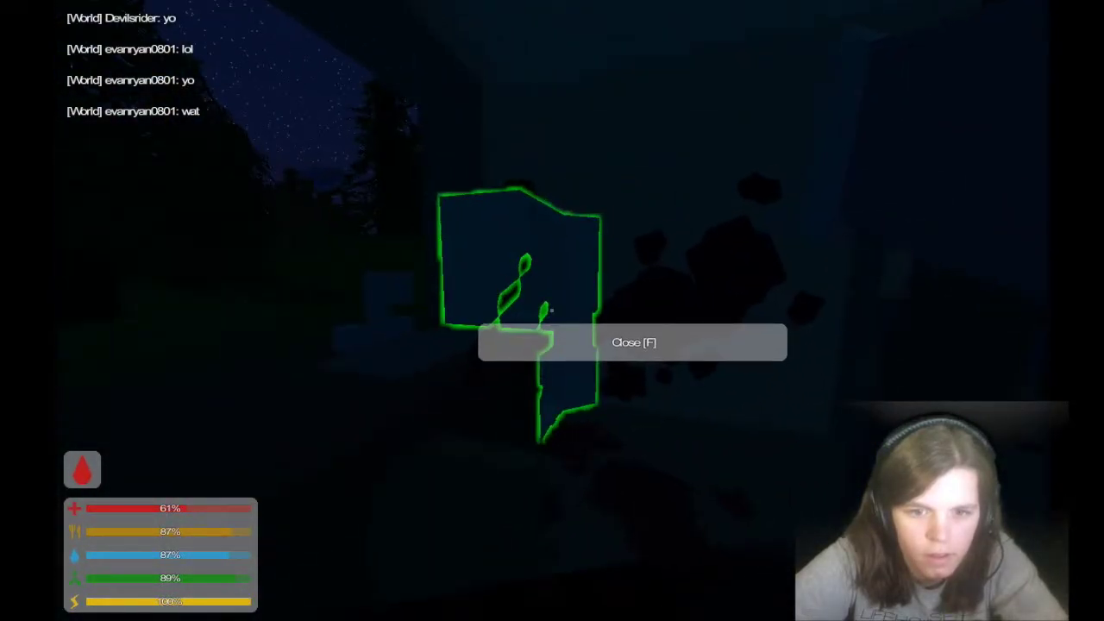
key("w")
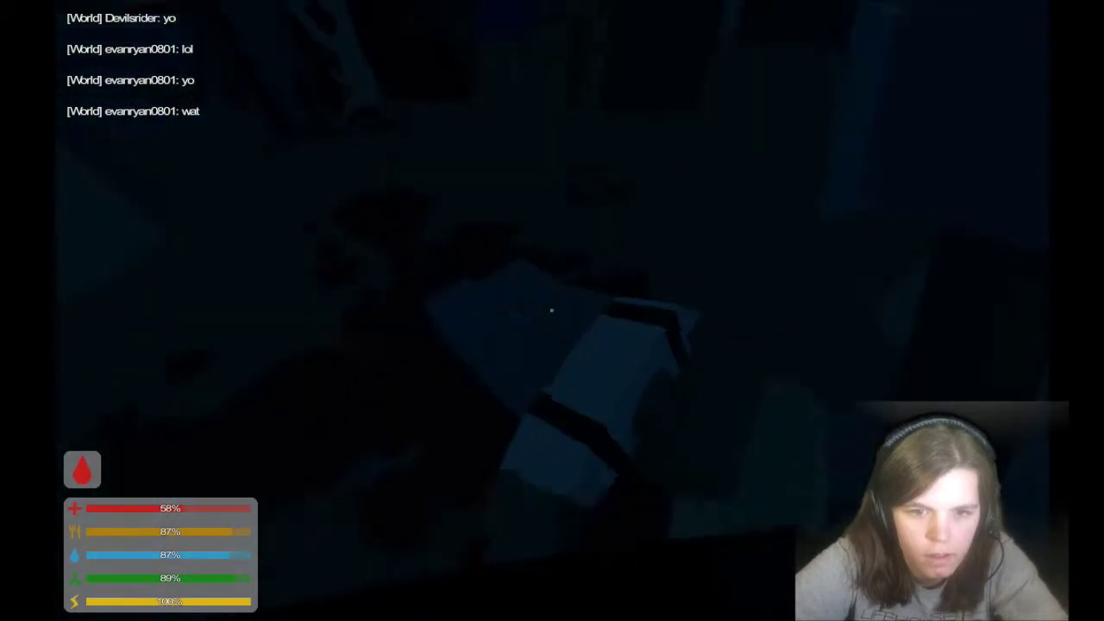
key("w")
key("m")
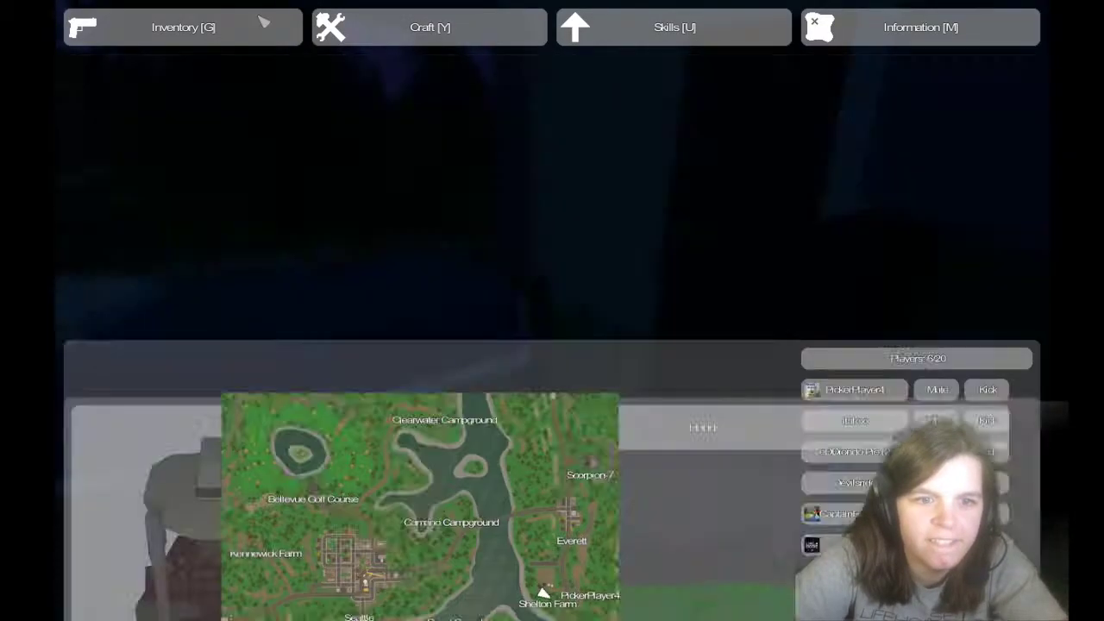
- Close the inventory and explore the bedroom past the unpowered lamp
left_click(182, 27)
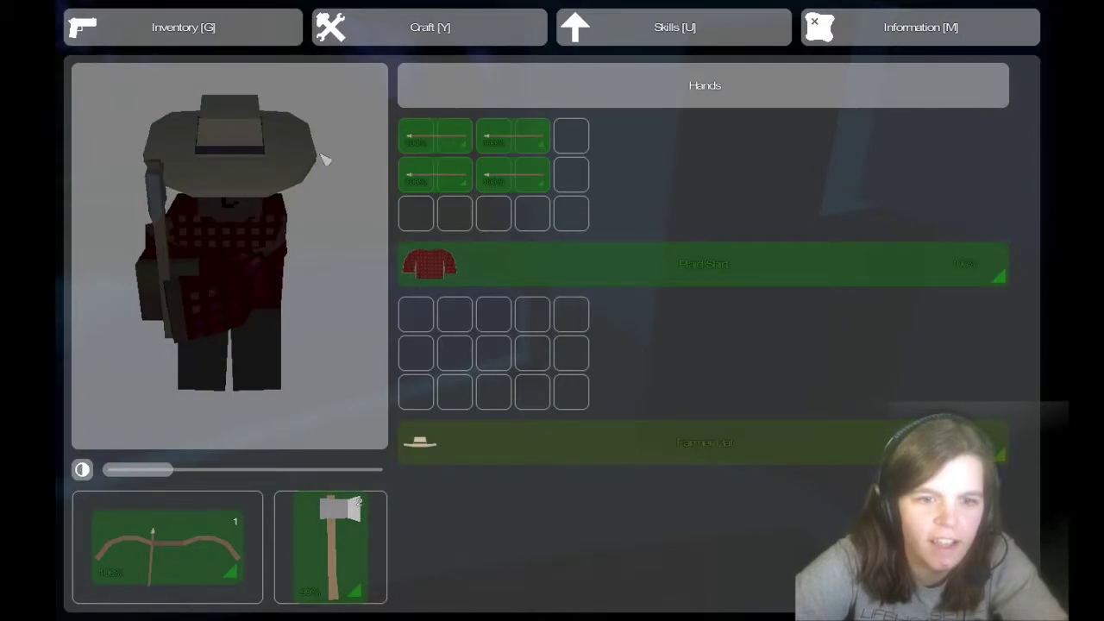
key("g")
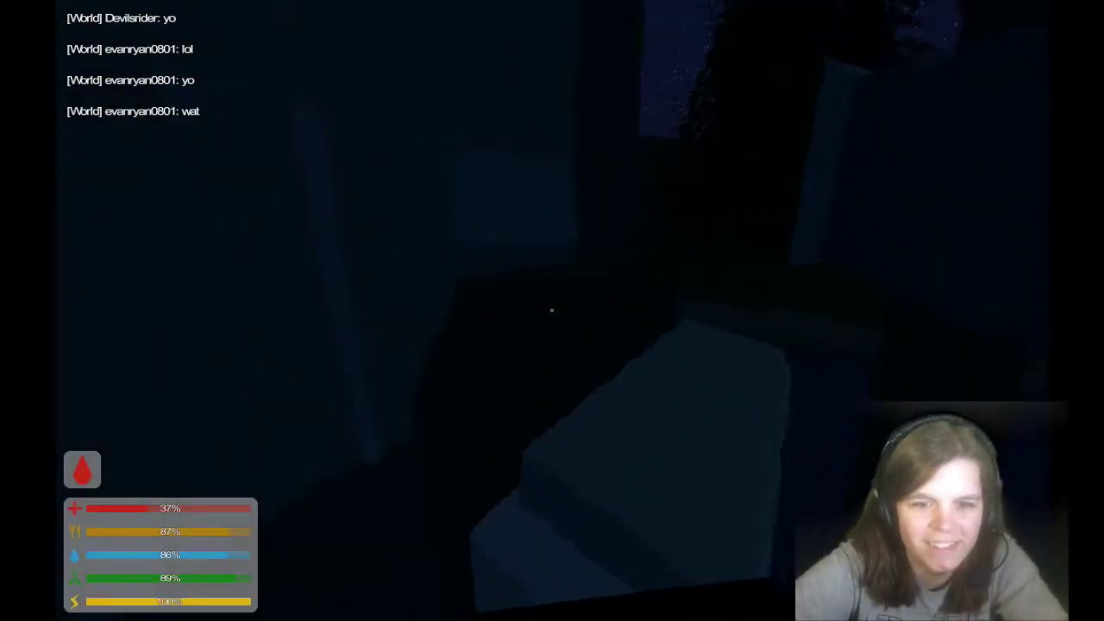
key("w")
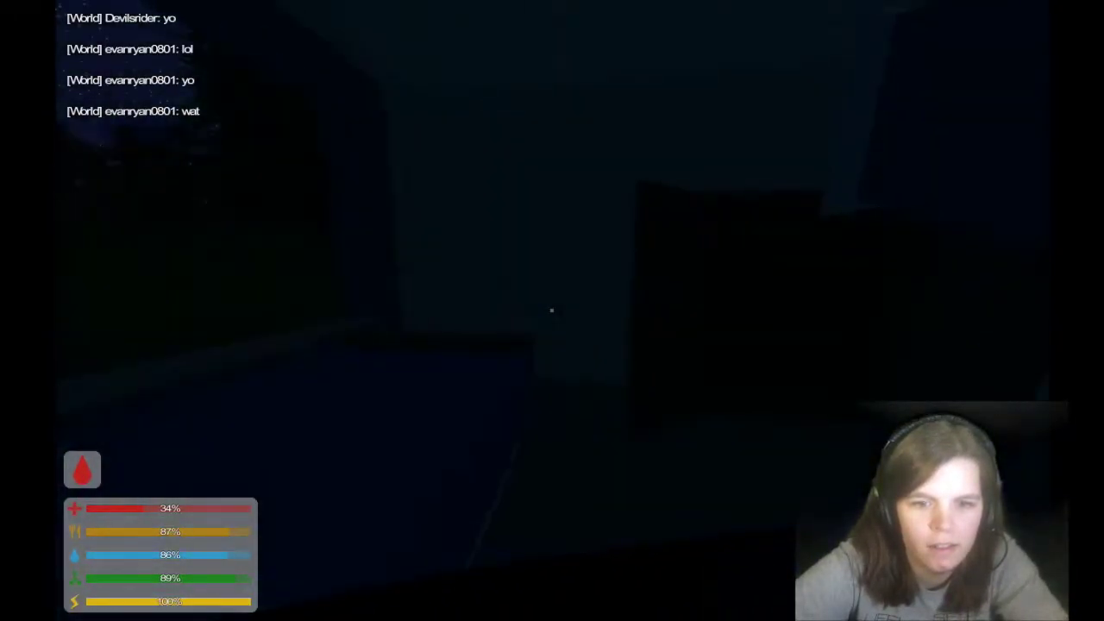
key("f")
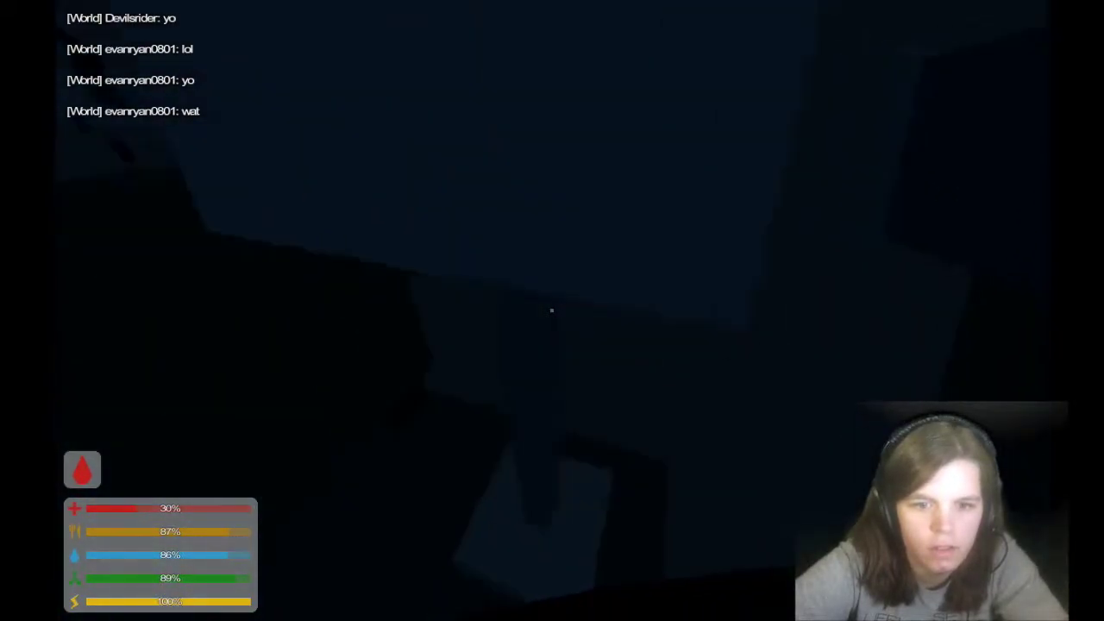
key("f")
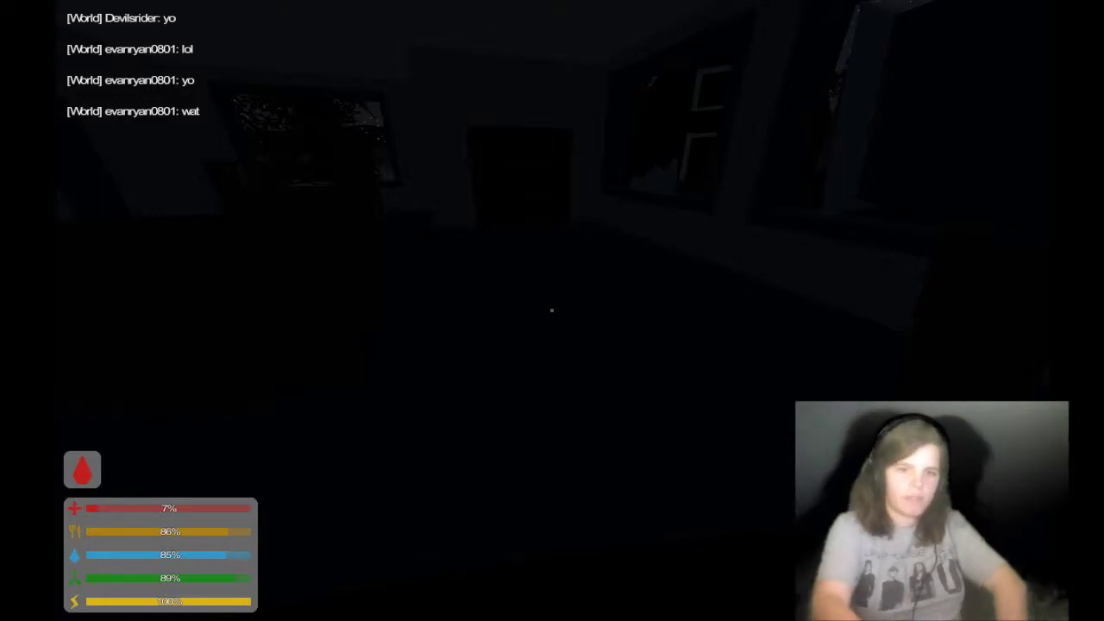
- Check the inventory again and view the crafting blueprints, which show none available
key("g")
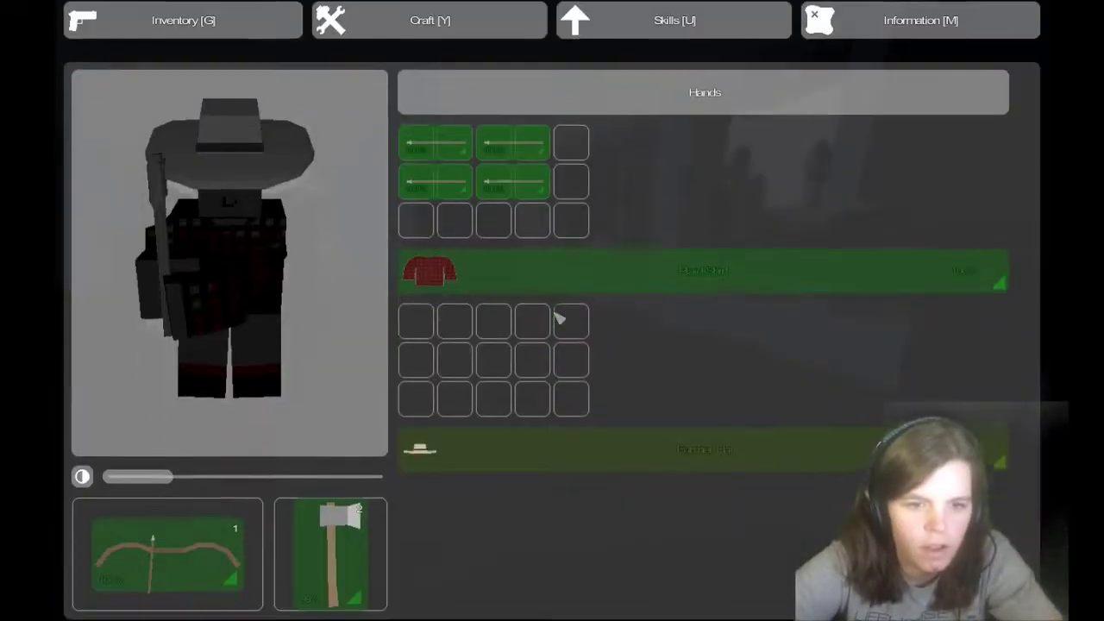
key("g")
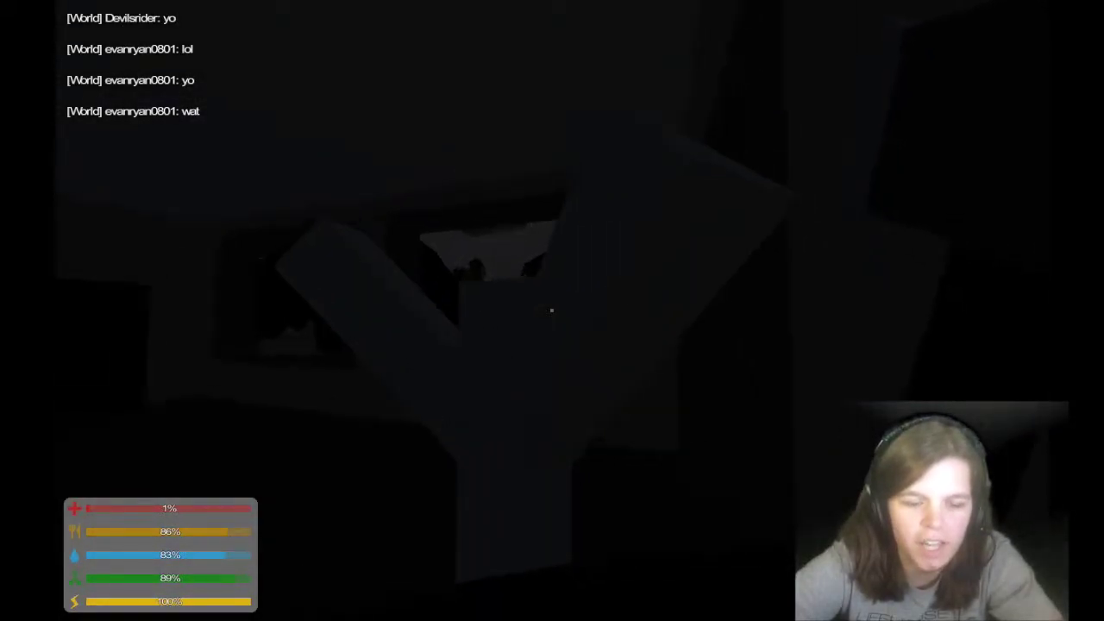
key("f")
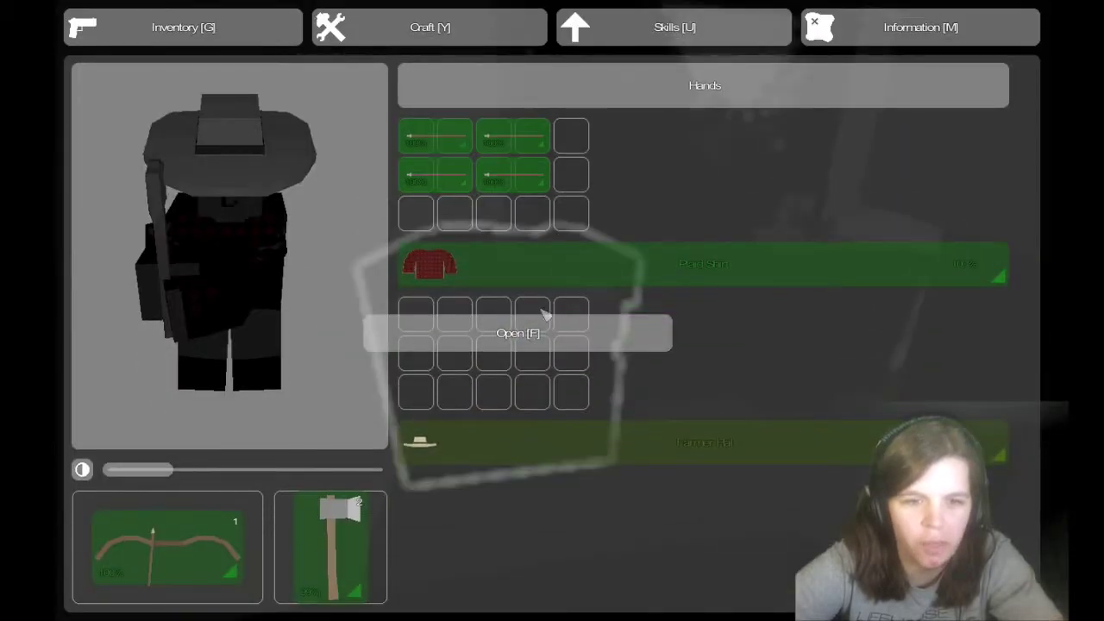
left_click(491, 34)
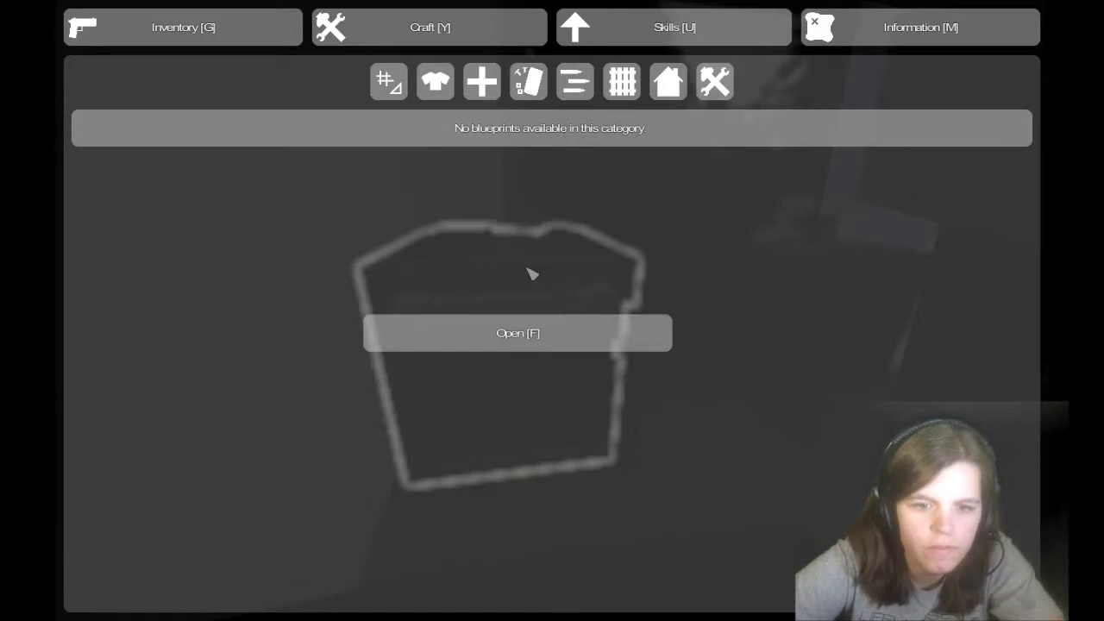
- Leave the menu and open the farmhouse crate's lid to loot it
key("Escape")
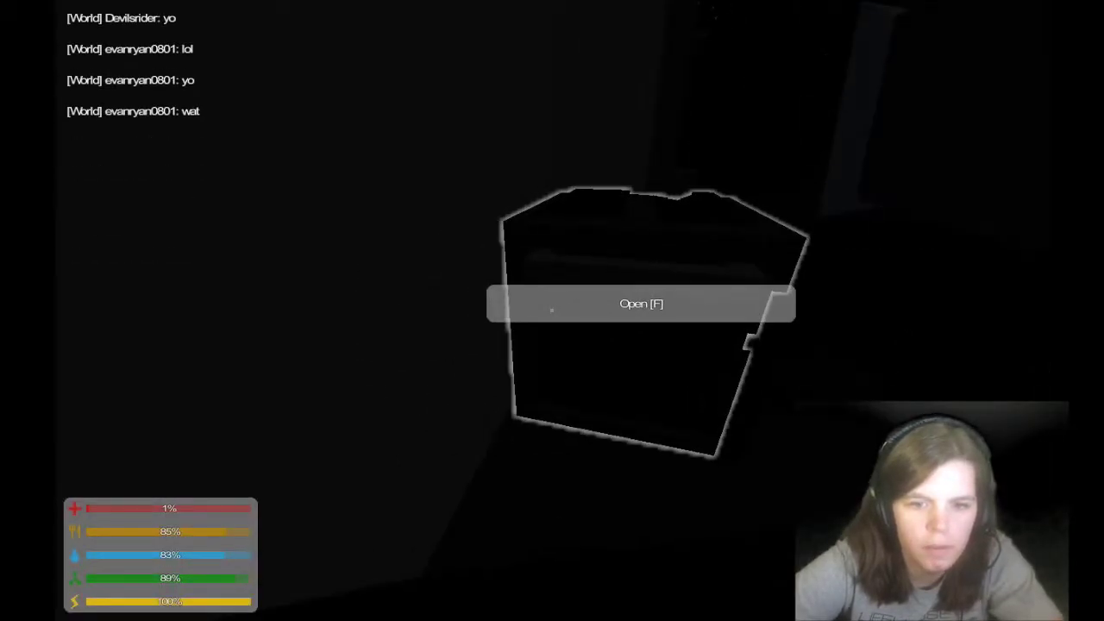
key("f")
key("f")
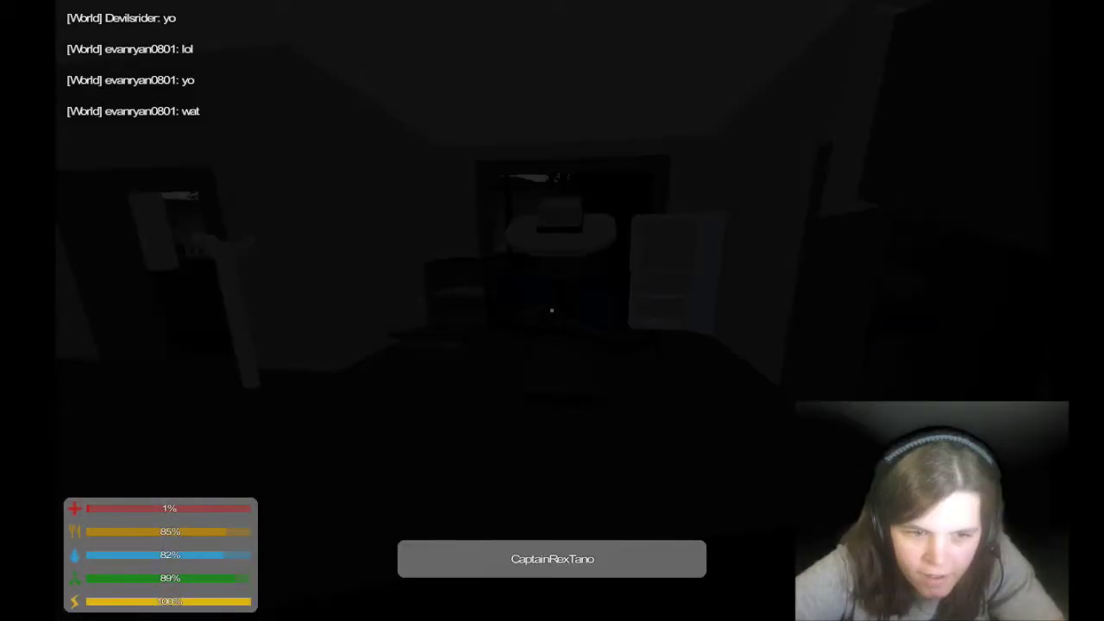